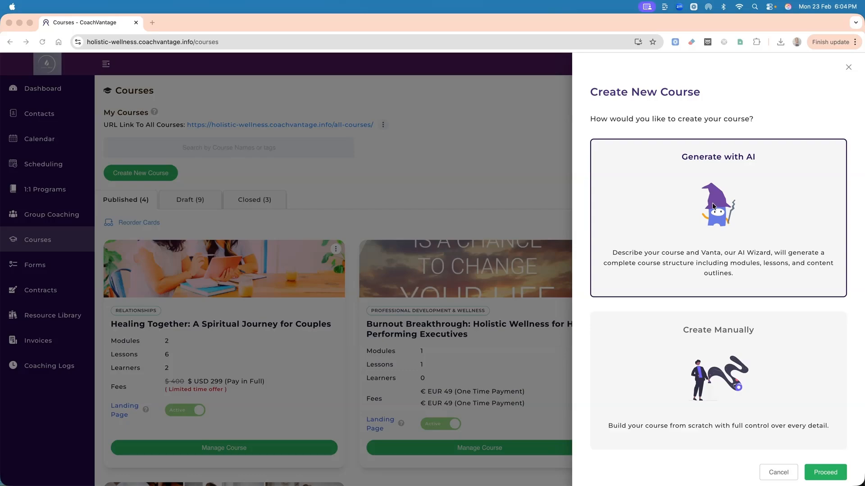
Choose to generate the new course with AI and proceed to the course prompt.
left_click(728, 377)
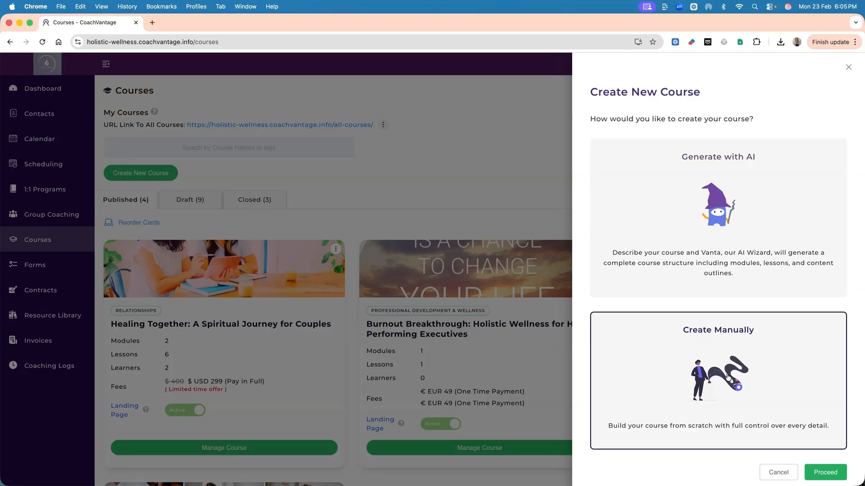
left_click(729, 217)
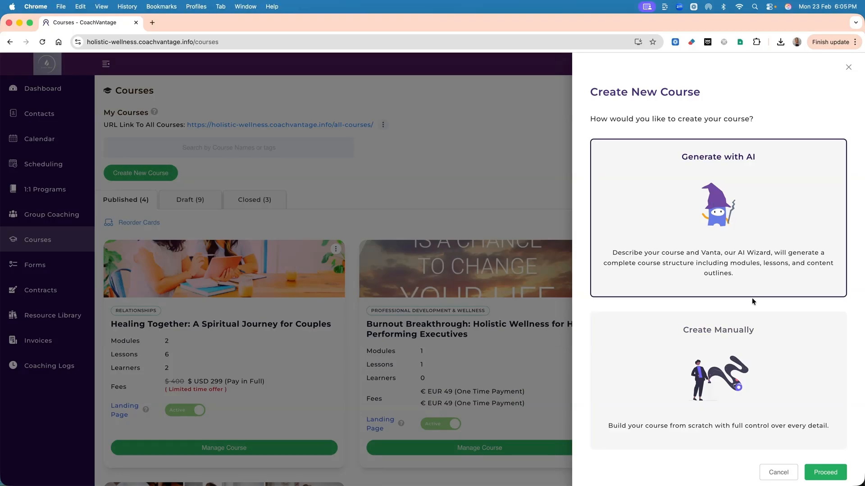
left_click(825, 473)
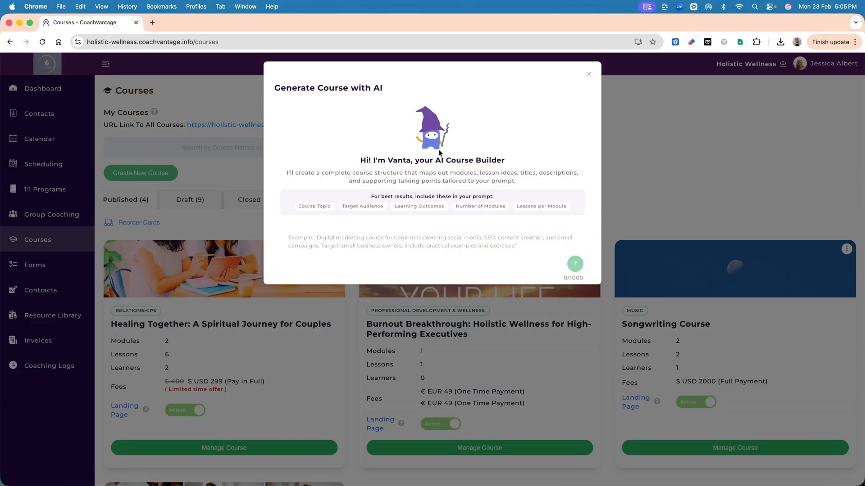
Generate a beginner-friendly mindset and meditation course for busy professionals from the pasted prompt, asking for 5 modules with 3 lessons per module.
left_click(378, 239)
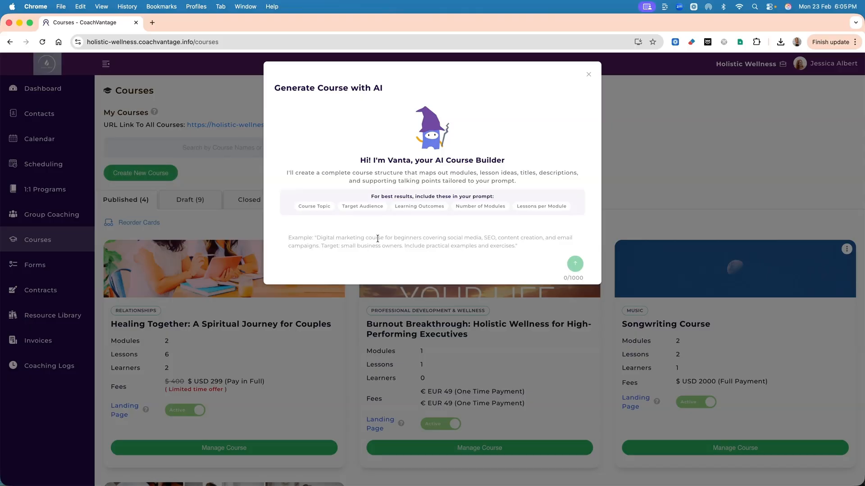
type("Create a beginner-friendly online course about mindset and meditation for achieving a clearer, calmer mind, helping people declutter their thoughts, reduce overwhelm, and improve focus in their daily lives. The course is meant for busy professionals and individuals who feel mentally scattered or stressed and want simple, practical techniques they can easily incorporate into their routine. Structure the course into 5 modules with 3 lessons per module.")
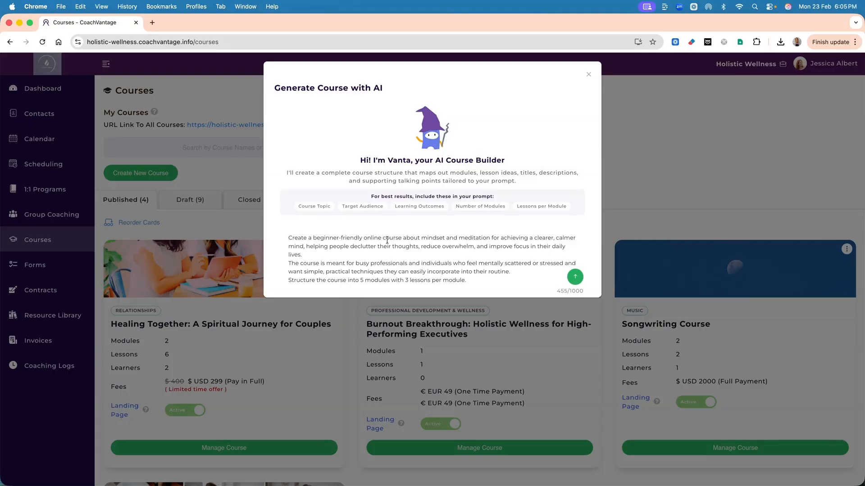
left_click_drag(420, 237, 490, 240)
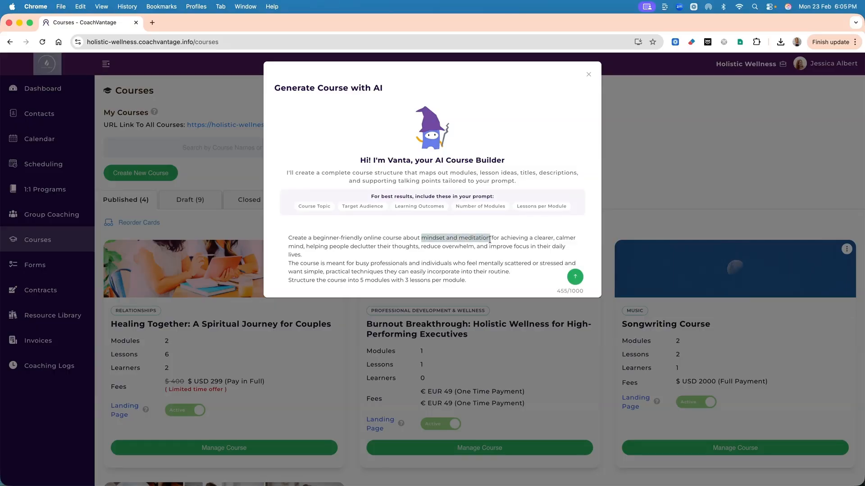
scroll(490, 240, "down", 1)
left_click_drag(326, 256, 412, 260)
left_click(364, 273)
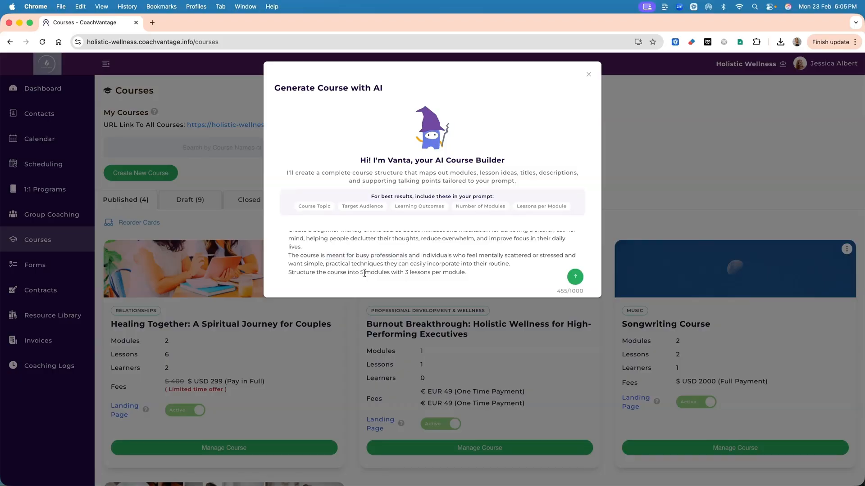
left_click_drag(325, 273, 467, 274)
left_click(499, 270)
left_click(575, 277)
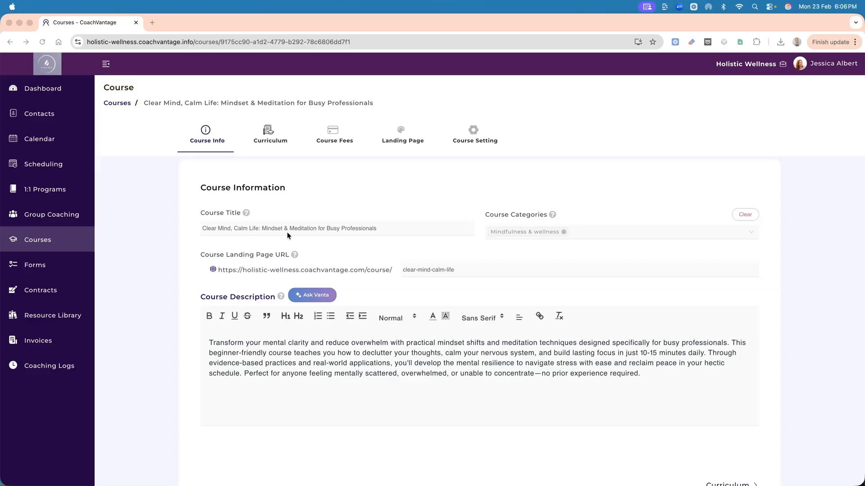
Review the generated course title, category, URL and description, and look at the Ask Vanta prompt for the description before closing it.
scroll(418, 231, "down", 2)
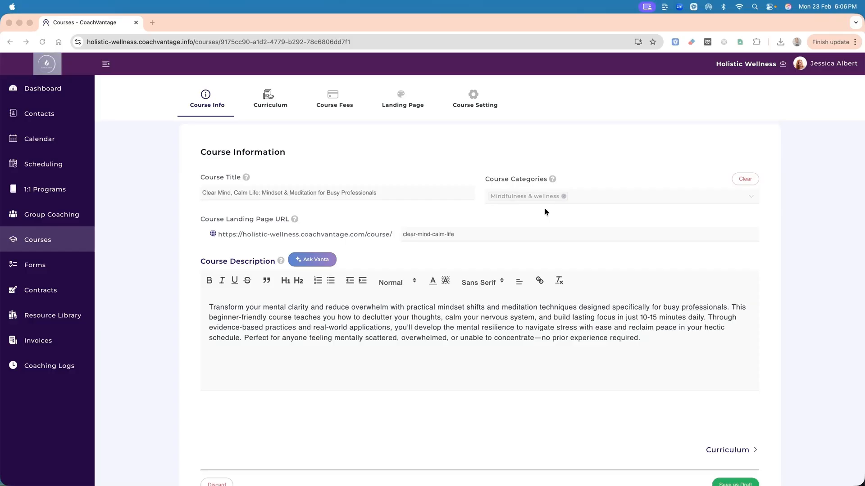
scroll(544, 211, "down", 3)
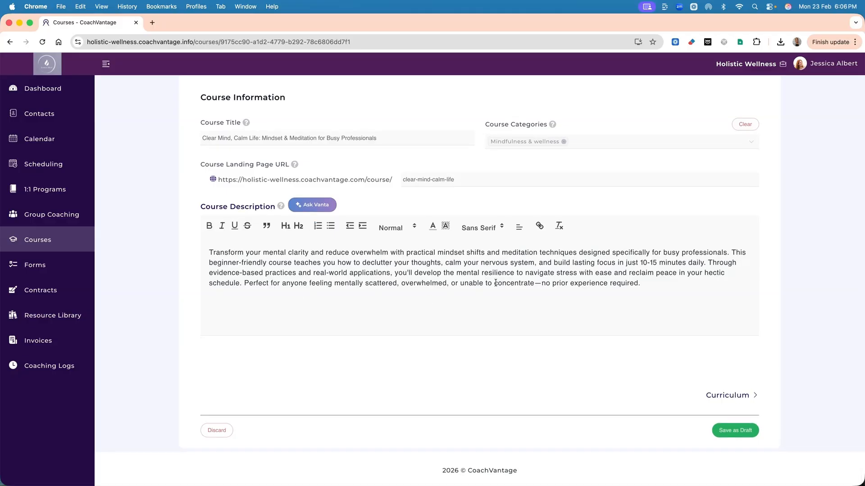
left_click(308, 206)
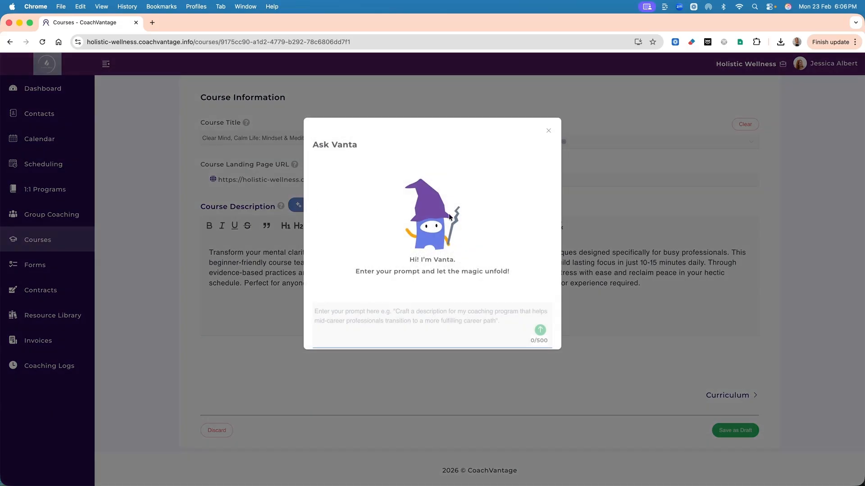
left_click(548, 130)
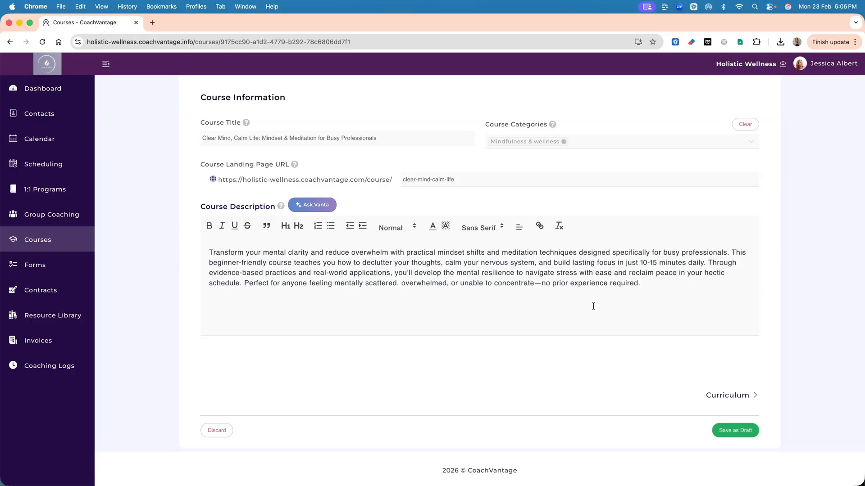
Go to the course curriculum and open Lesson 1: How Your Mind Creates Overwhelm in Module 1 for editing.
left_click(730, 395)
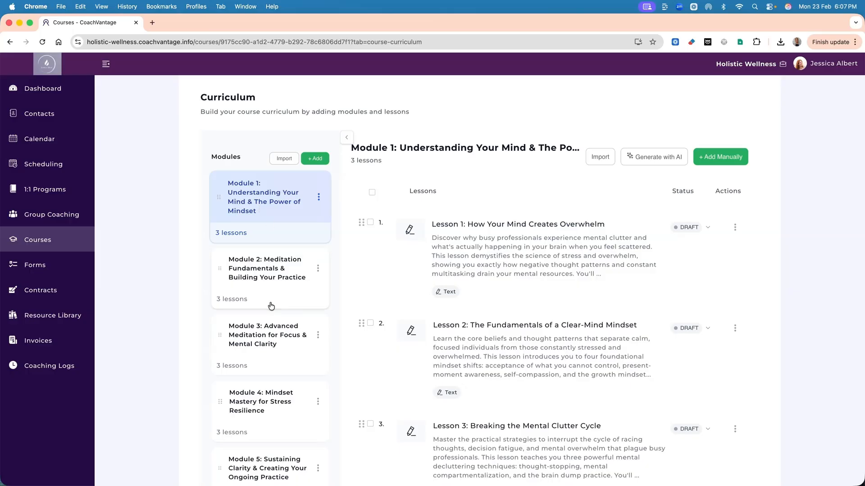
scroll(270, 223, "down", 3)
scroll(267, 381, "up", 3)
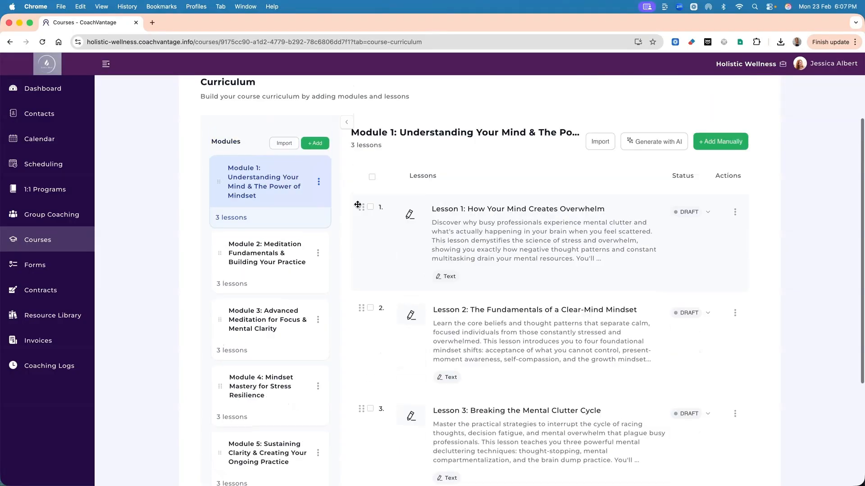
left_click_drag(349, 149, 387, 150)
scroll(496, 203, "down", 3)
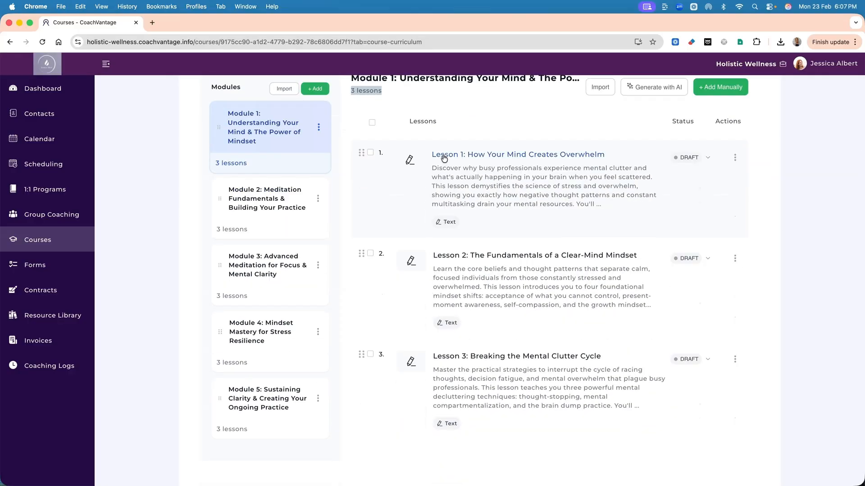
scroll(571, 208, "up", 3)
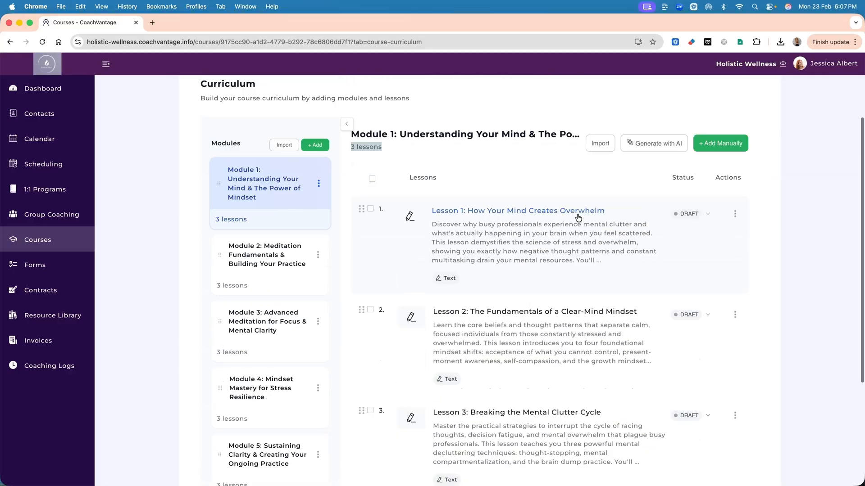
left_click(735, 214)
left_click(715, 242)
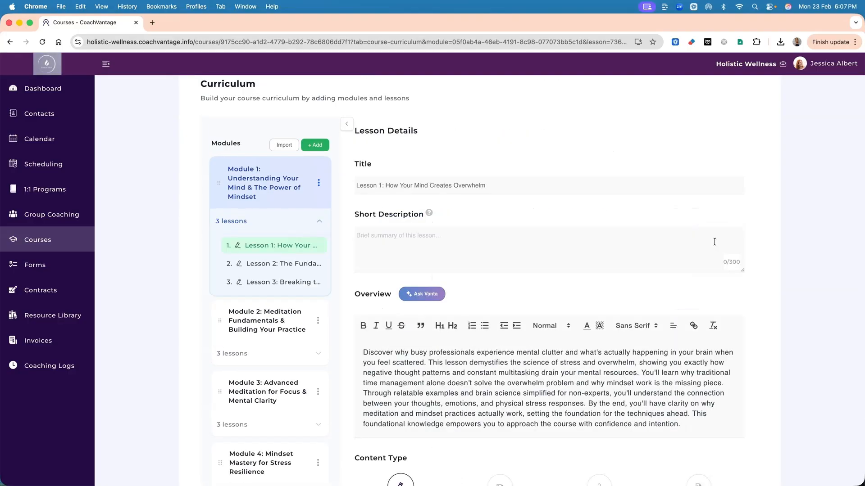
scroll(544, 215, "down", 6)
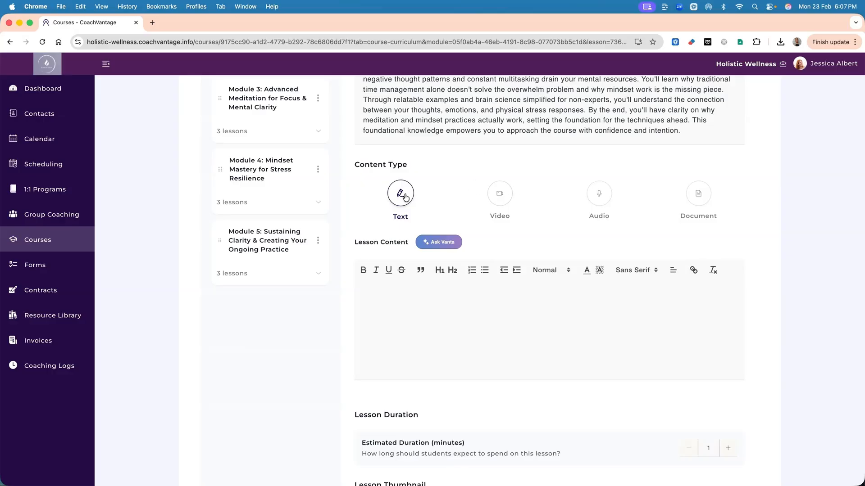
left_click(407, 299)
left_click(499, 192)
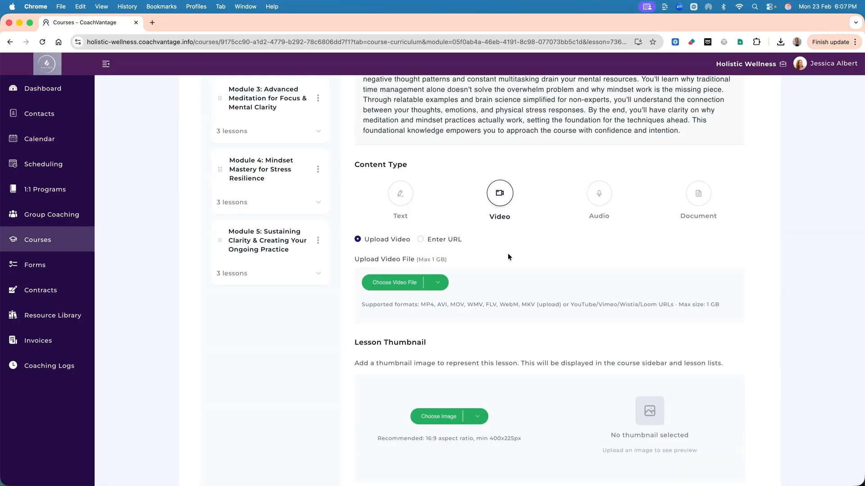
scroll(507, 253, "down", 2)
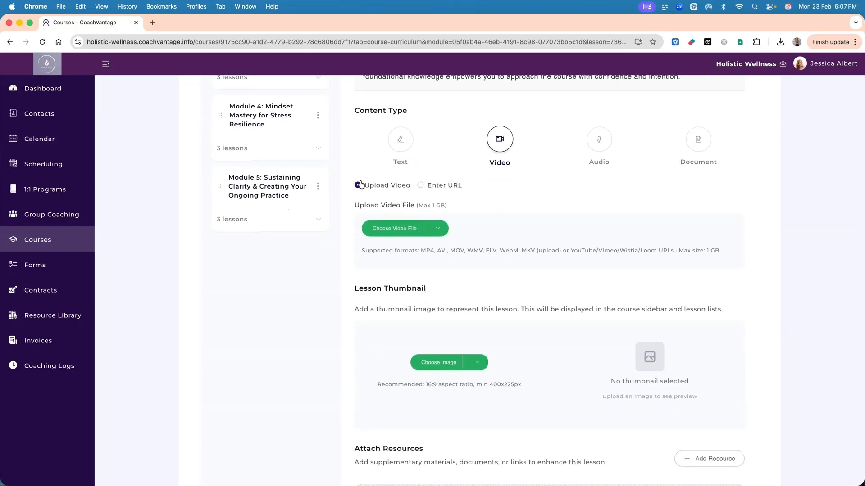
left_click(422, 187)
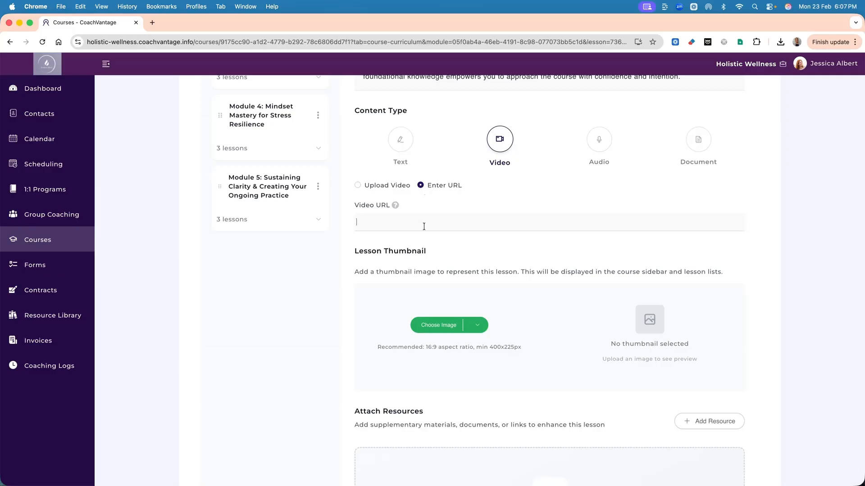
mouse_move(396, 206)
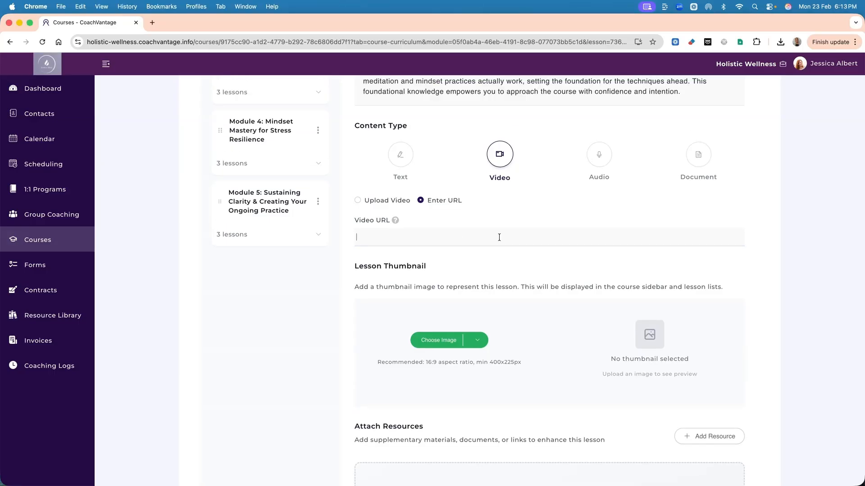
left_click(499, 238)
type("https://youtu.be/doyQ6BK36Vw")
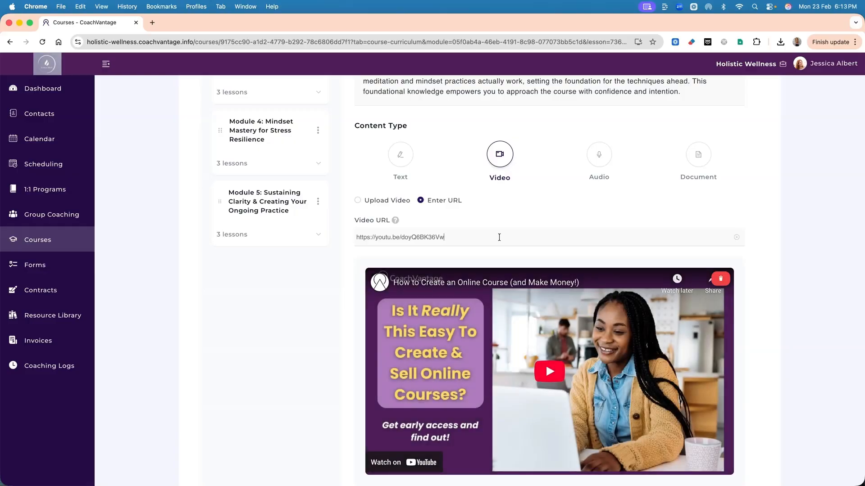
Look at the Link and File Upload options for attaching a resource to the lesson, and cancel without adding one.
scroll(579, 244, "down", 1)
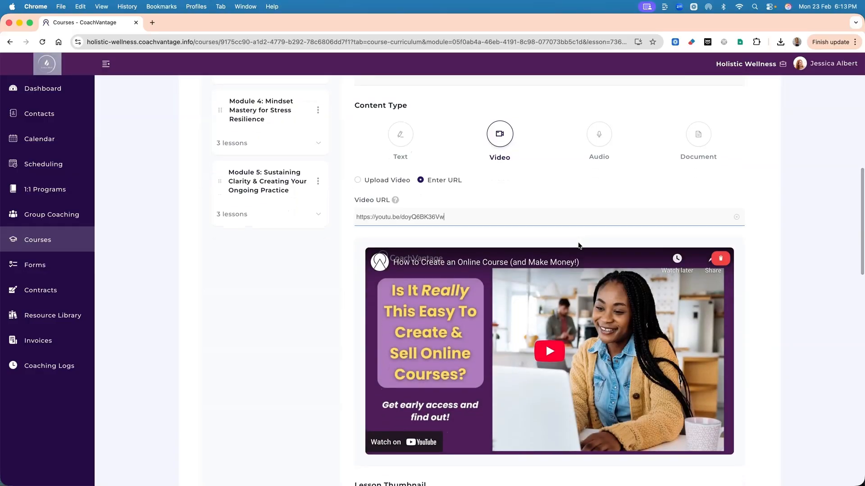
scroll(578, 244, "down", 2)
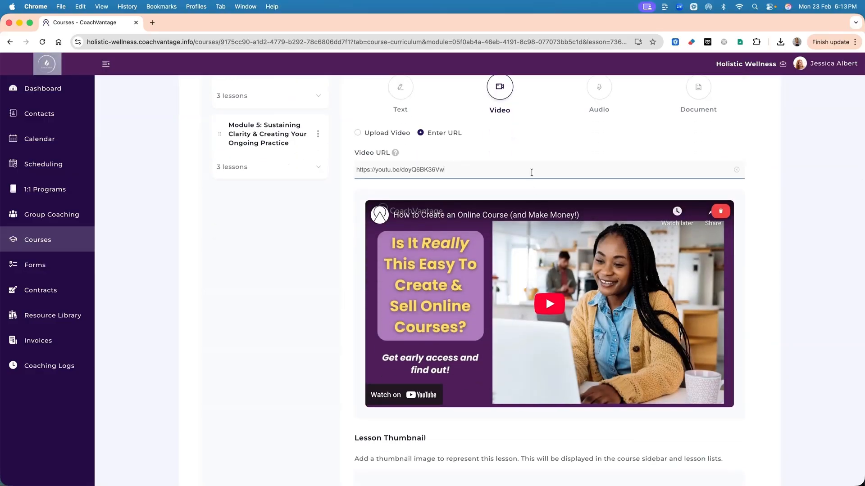
scroll(535, 166, "down", 1)
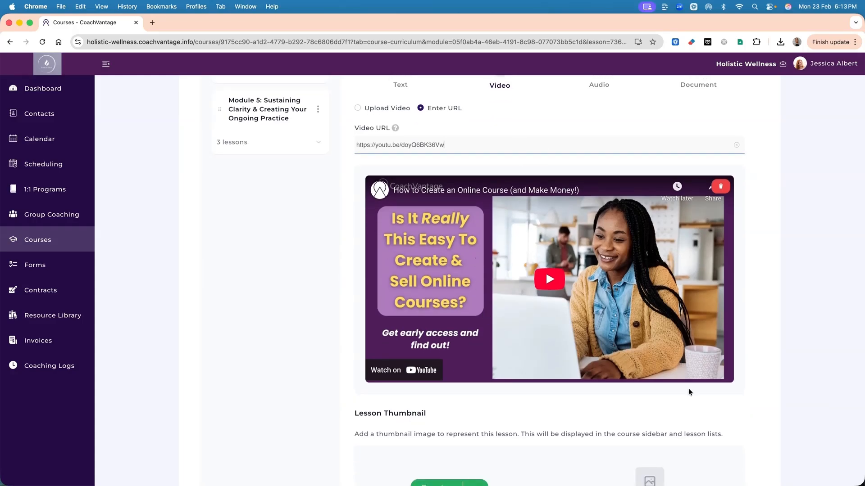
scroll(690, 393, "down", 4)
scroll(690, 395, "down", 14)
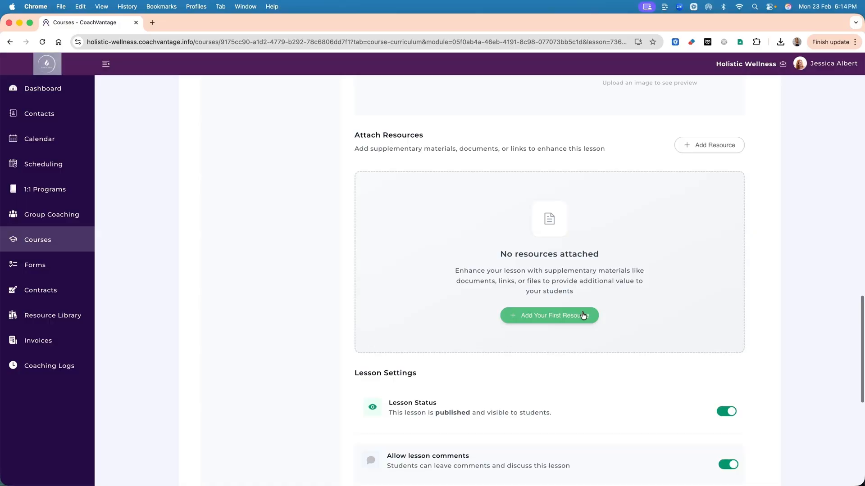
left_click(550, 317)
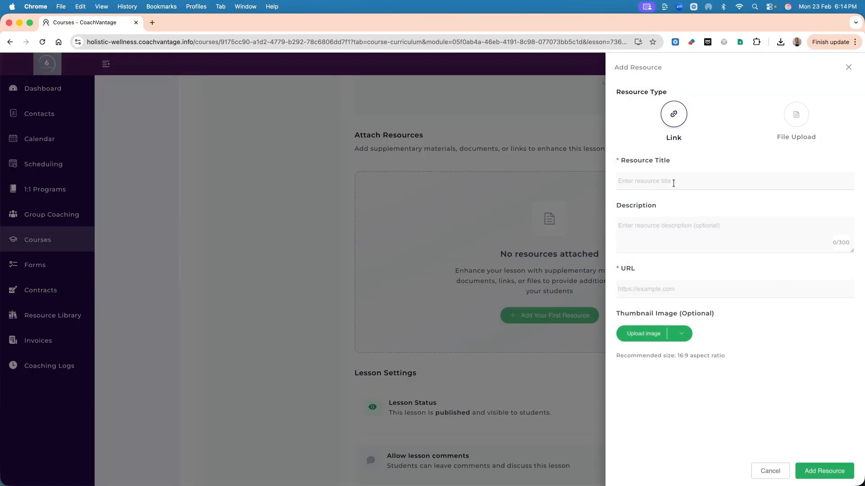
left_click(644, 287)
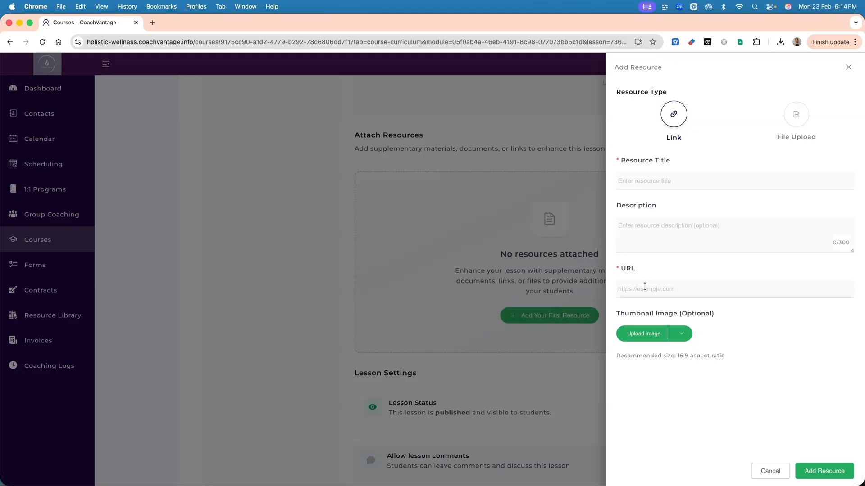
left_click(796, 116)
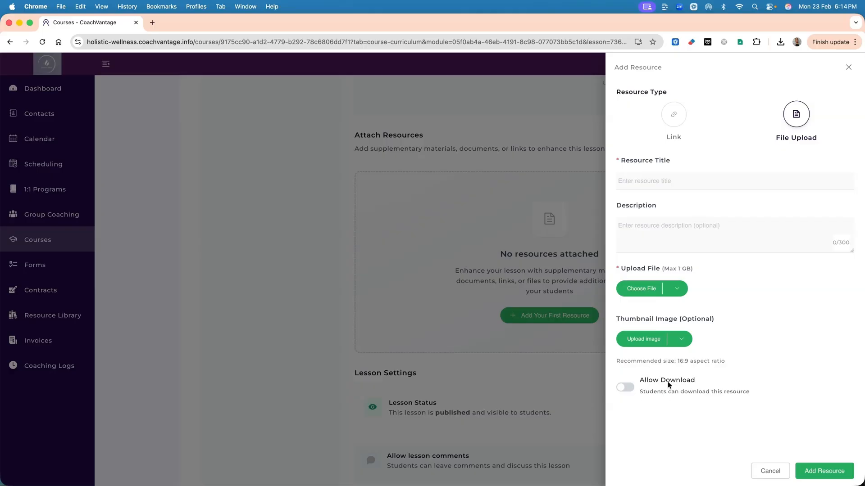
left_click(770, 471)
Examine the lesson settings for status, comments, learner notes and landing page preview.
scroll(625, 396, "down", 3)
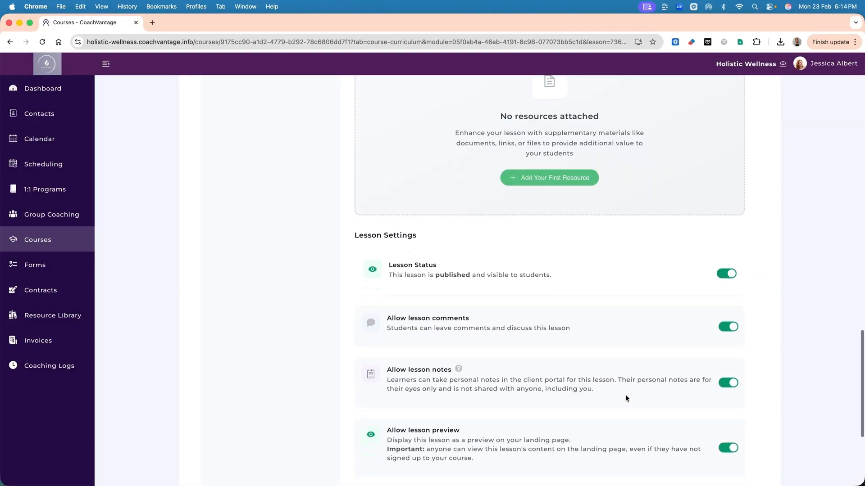
scroll(625, 395, "down", 2)
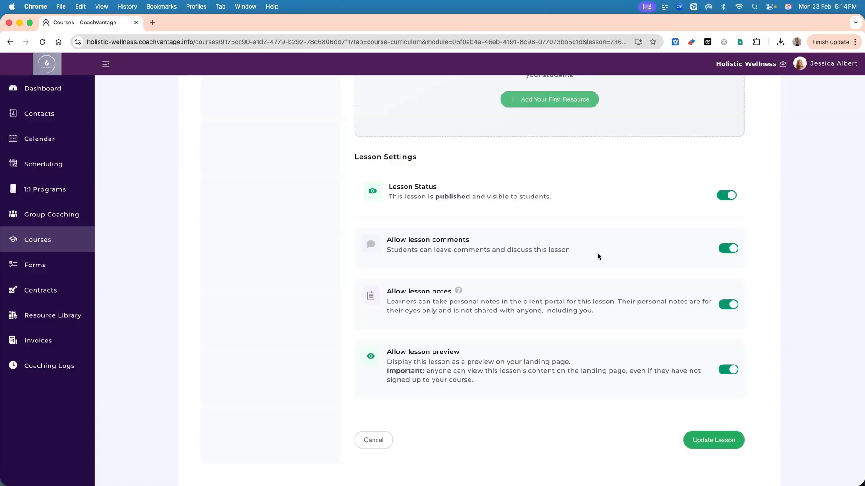
scroll(673, 251, "down", 1)
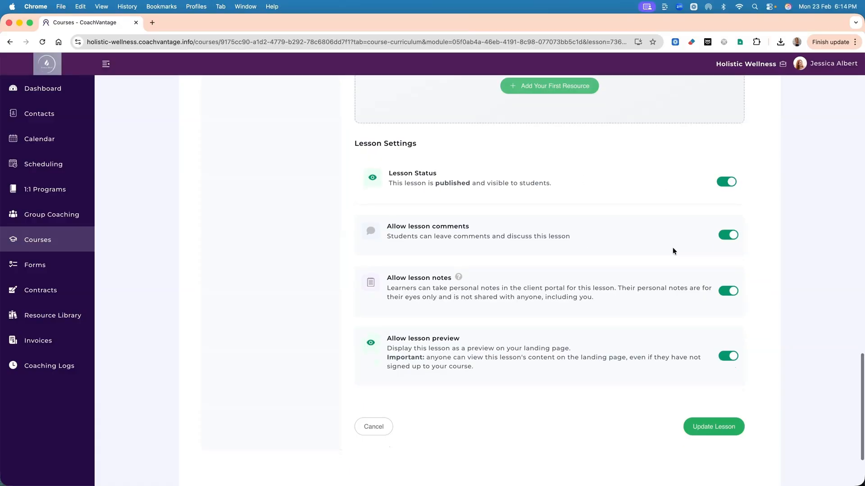
scroll(673, 251, "down", 2)
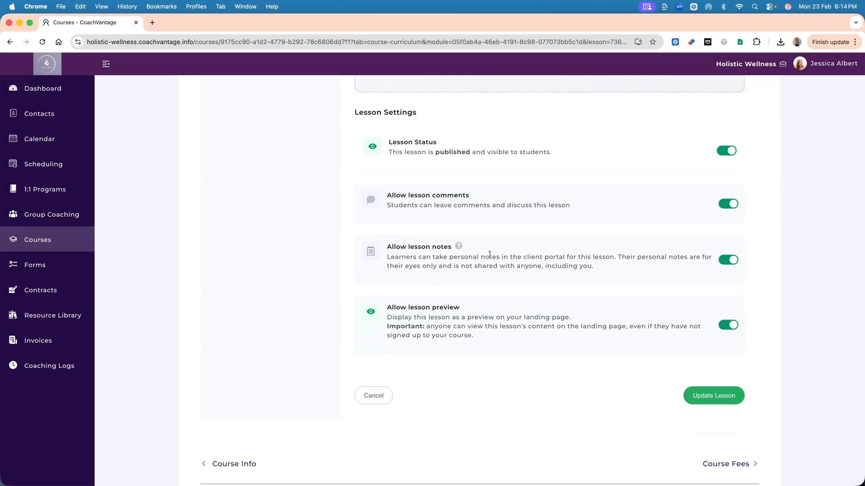
left_click_drag(412, 249, 445, 248)
left_click(486, 289)
left_click_drag(410, 310, 461, 314)
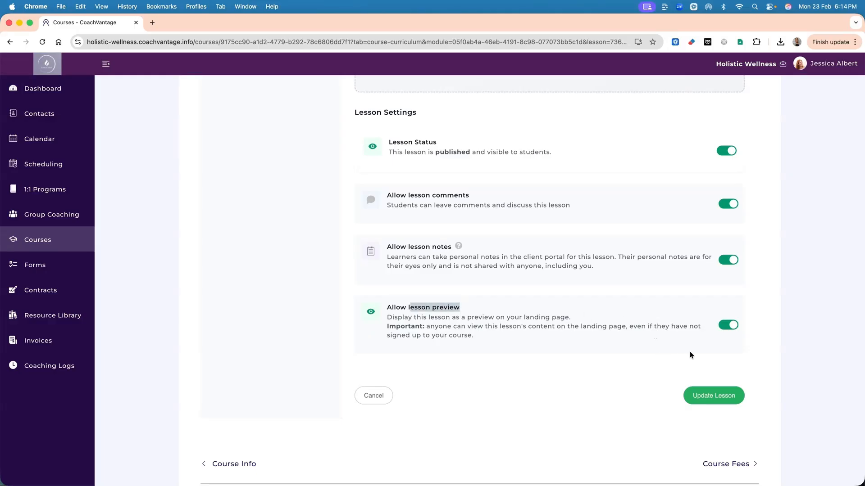
Save the changes to Lesson 1 and open Lesson 2: The Fundamentals of a Clear-Mind Mindset for editing.
left_click(708, 396)
scroll(552, 260, "up", 3)
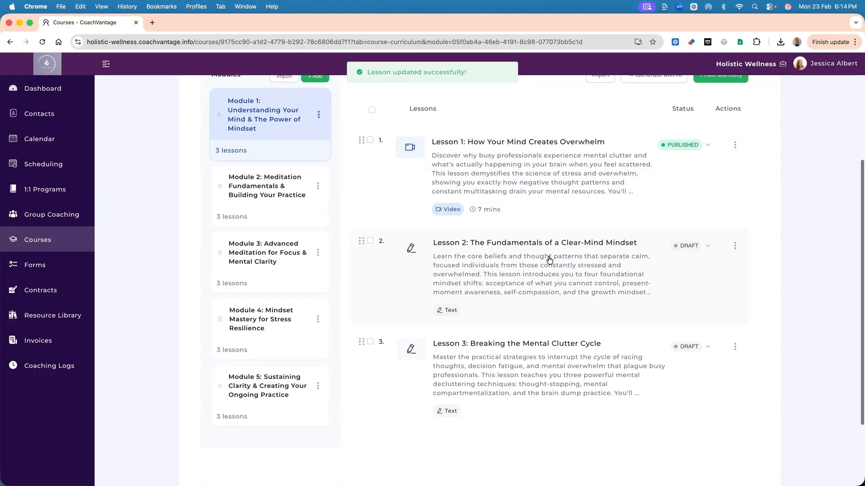
left_click(734, 245)
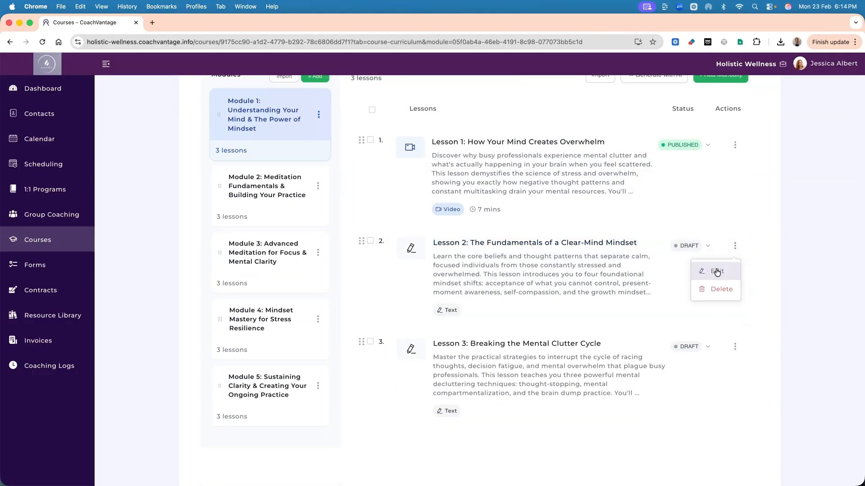
left_click(716, 272)
Enter "This lesson is for you to undersand the fundamentals of reflection. Here's where to begin...." as Lesson 2's text content, publish the lesson and save it.
scroll(535, 222, "down", 5)
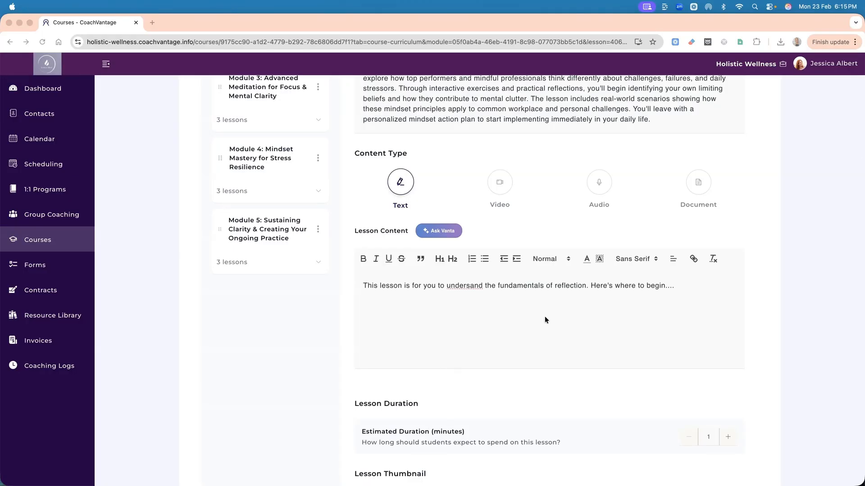
scroll(392, 244, "down", 1)
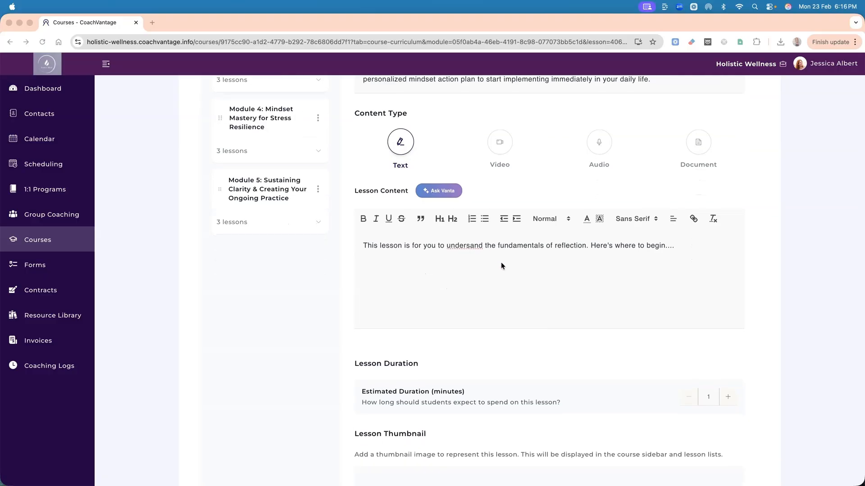
scroll(501, 266, "down", 1)
scroll(514, 240, "down", 5)
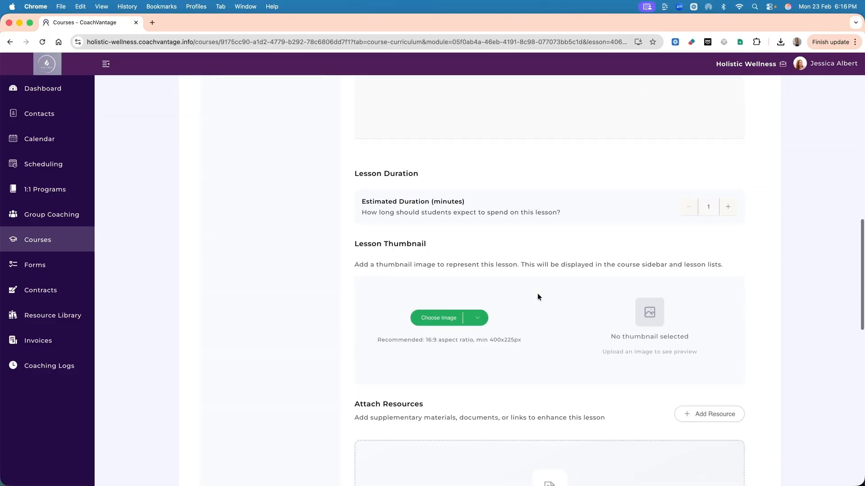
scroll(538, 297, "down", 7)
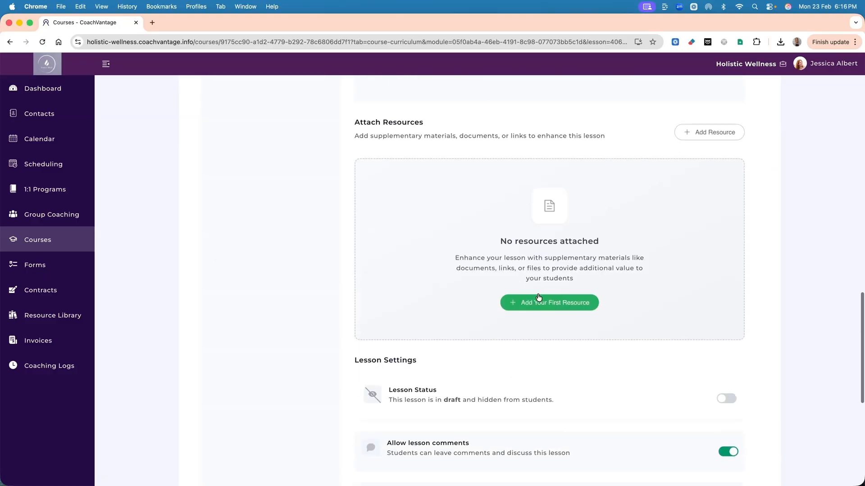
scroll(671, 210, "down", 1)
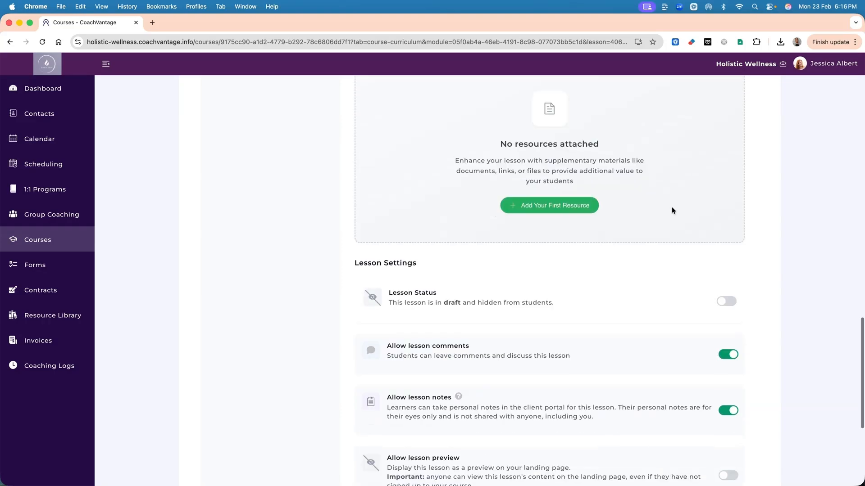
left_click(732, 303)
scroll(548, 319, "up", 8)
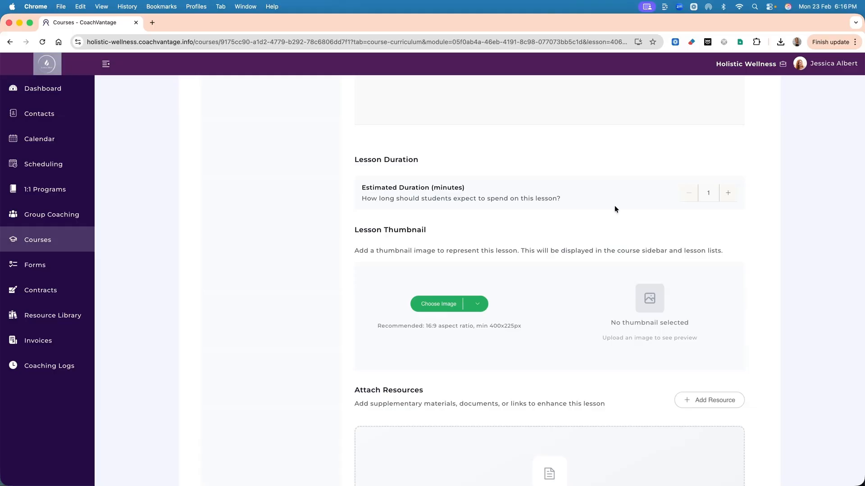
scroll(614, 208, "down", 13)
left_click(701, 333)
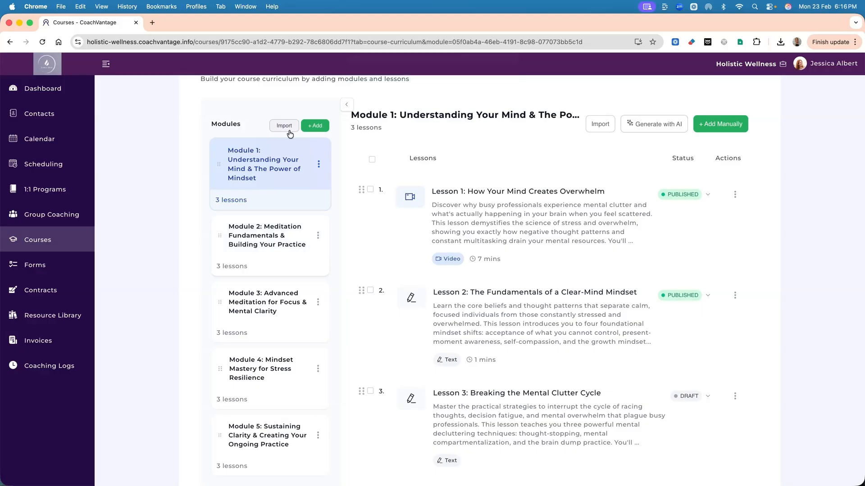
Go to the course fees, set the course as paid and select Stripe as the payment gateway.
scroll(553, 269, "down", 3)
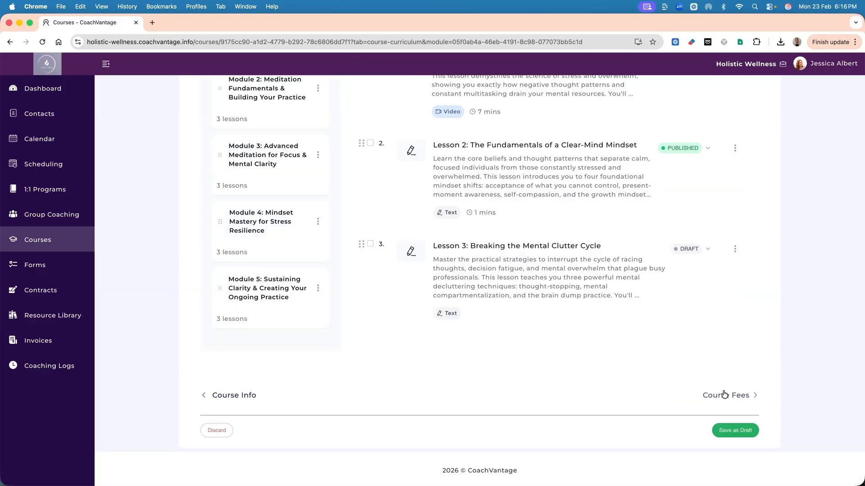
left_click(723, 395)
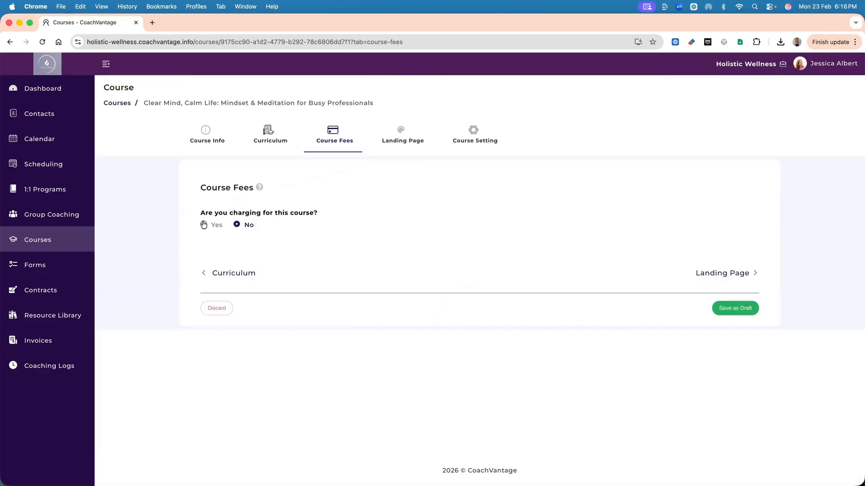
left_click(204, 225)
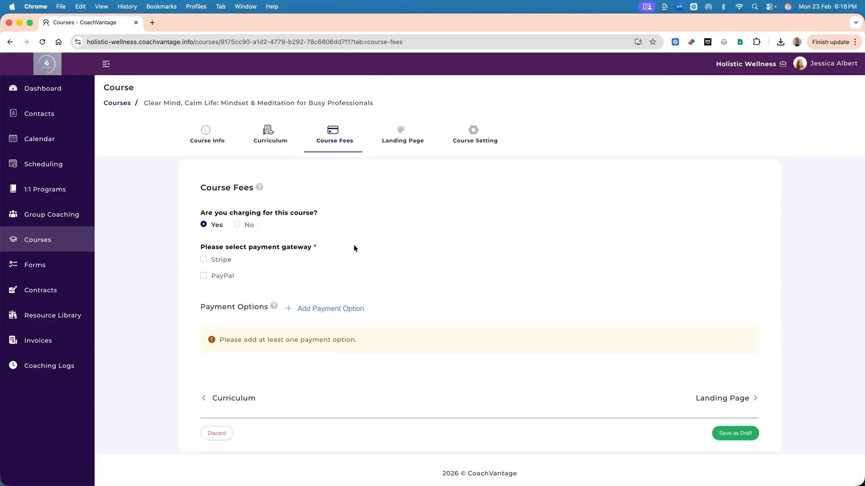
scroll(379, 253, "down", 1)
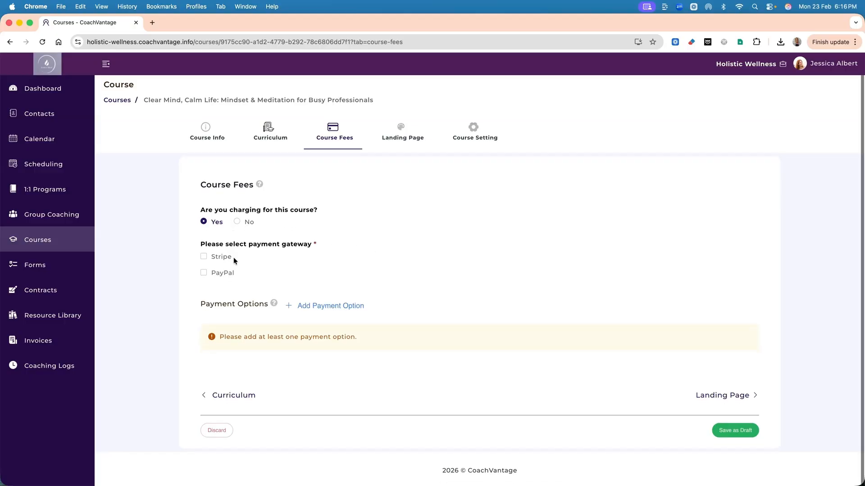
left_click(203, 260)
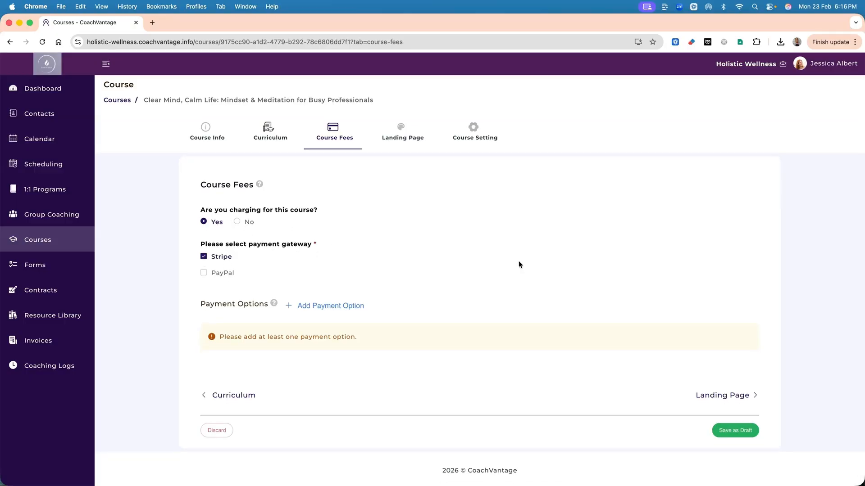
Add a One Time payment option "One Time Investment" at EUR 39, with discount text "Limited time offer:" and a strikethrough original price of EUR 79.
left_click(322, 307)
left_click(459, 176)
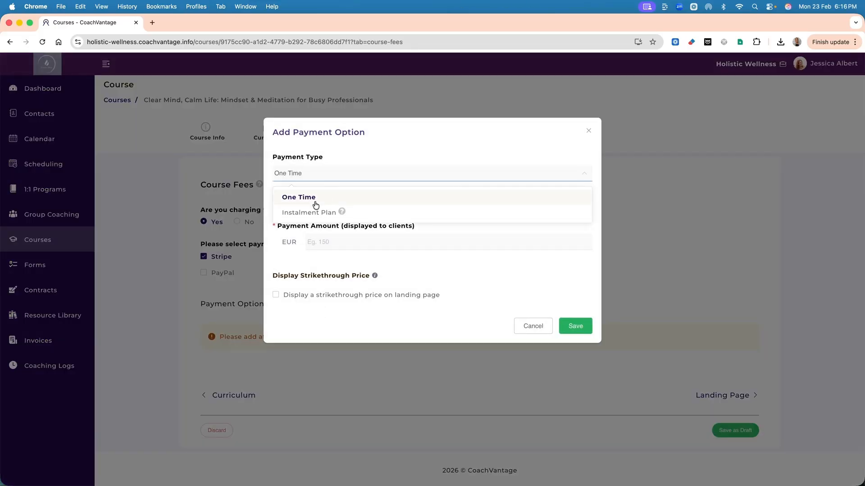
left_click(328, 228)
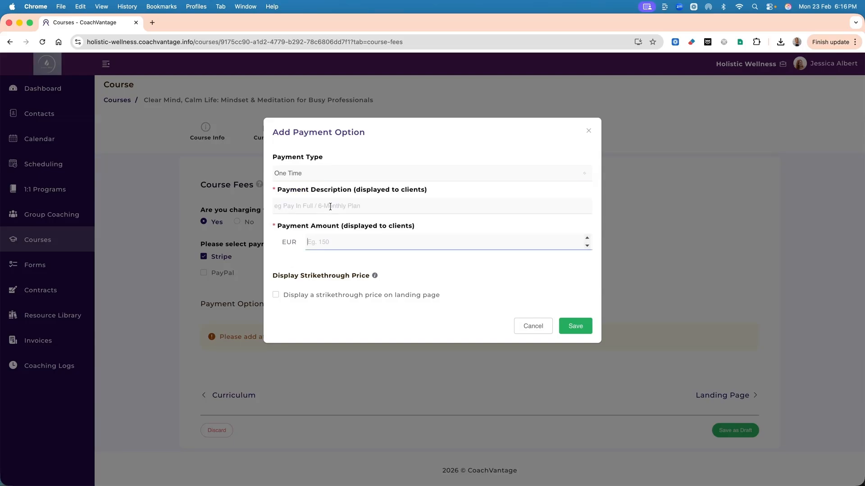
left_click(330, 207)
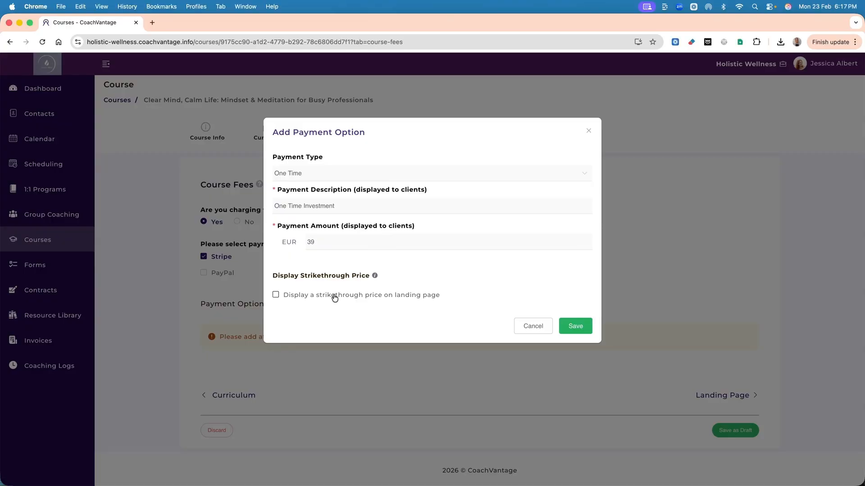
left_click(276, 296)
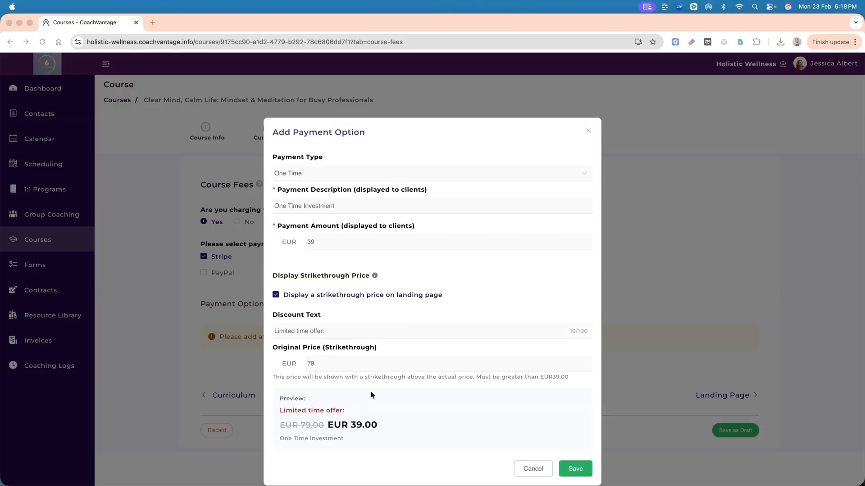
left_click(570, 468)
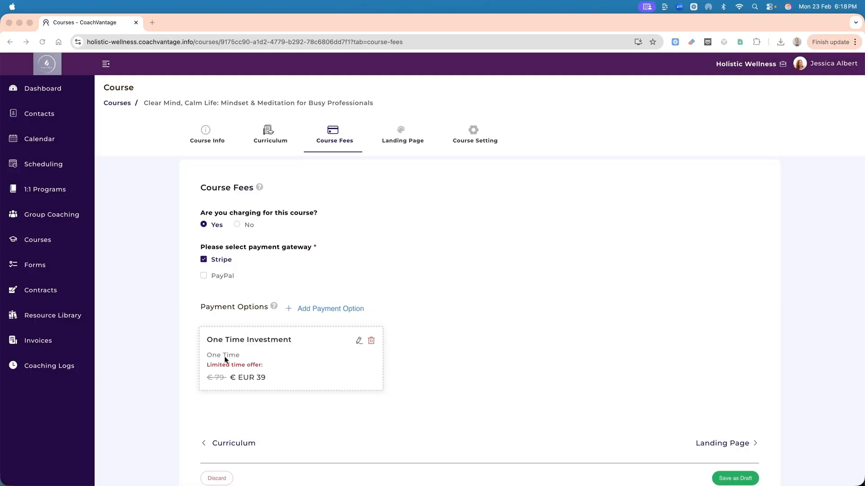
Go to the landing page customisation and look through the banner, course description, pricing card and course content.
scroll(523, 323, "down", 2)
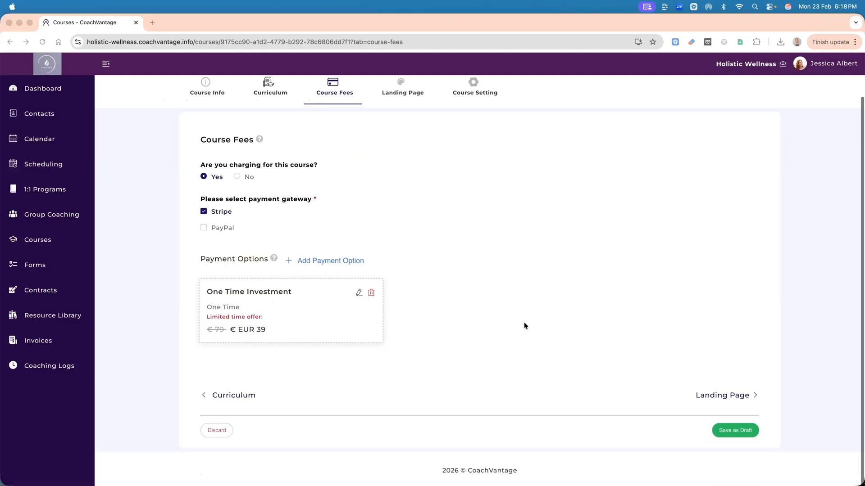
left_click(710, 395)
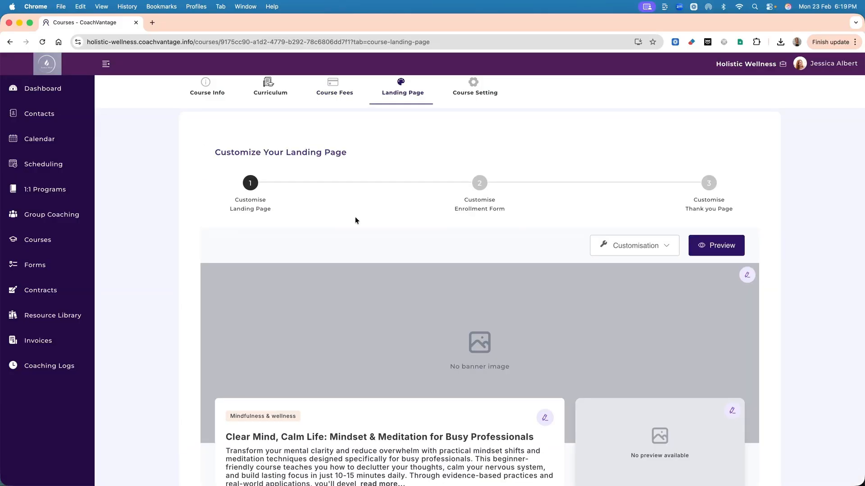
scroll(355, 220, "down", 5)
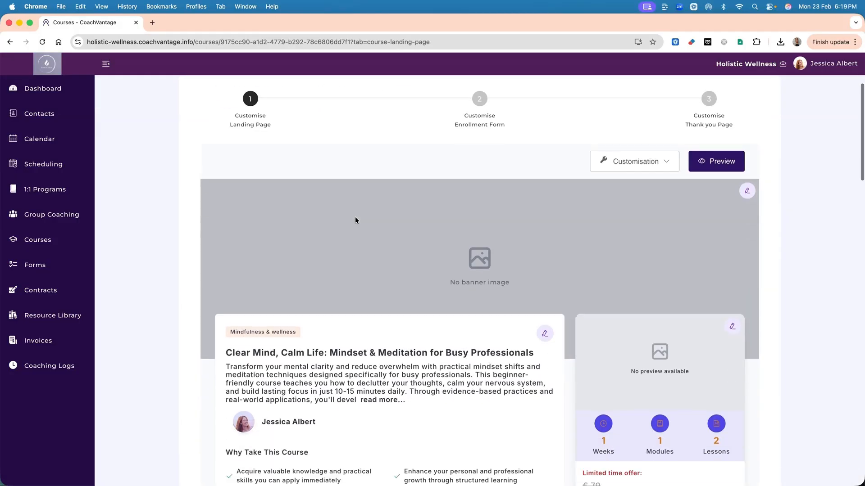
scroll(355, 218, "down", 1)
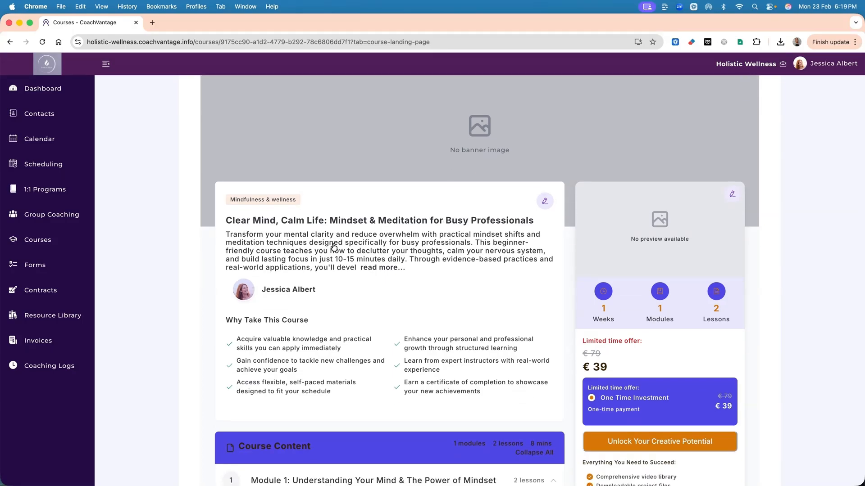
scroll(436, 269, "down", 3)
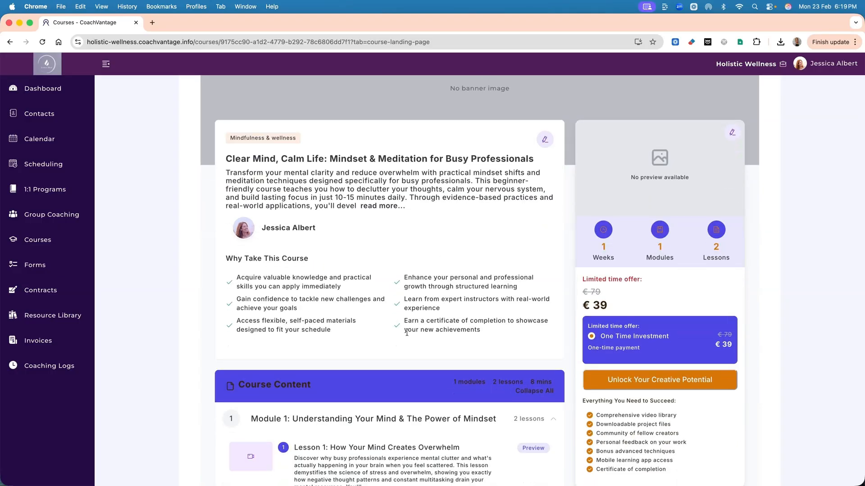
scroll(407, 333, "down", 1)
scroll(541, 234, "up", 5)
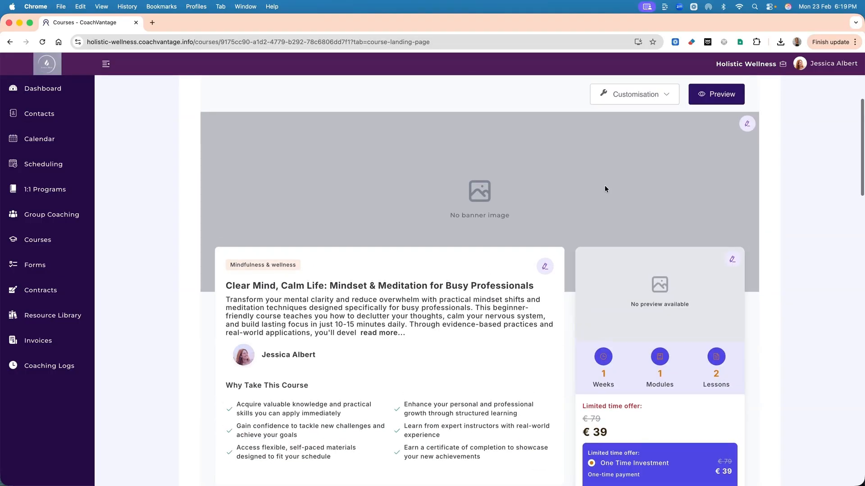
Add the "Clear Mind, Focused Life" picture as the landing page's banner image and save it.
left_click(747, 123)
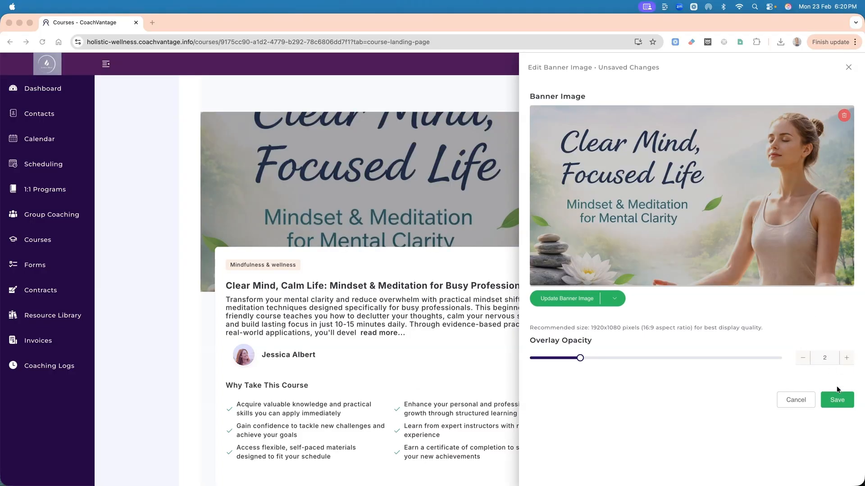
left_click(836, 400)
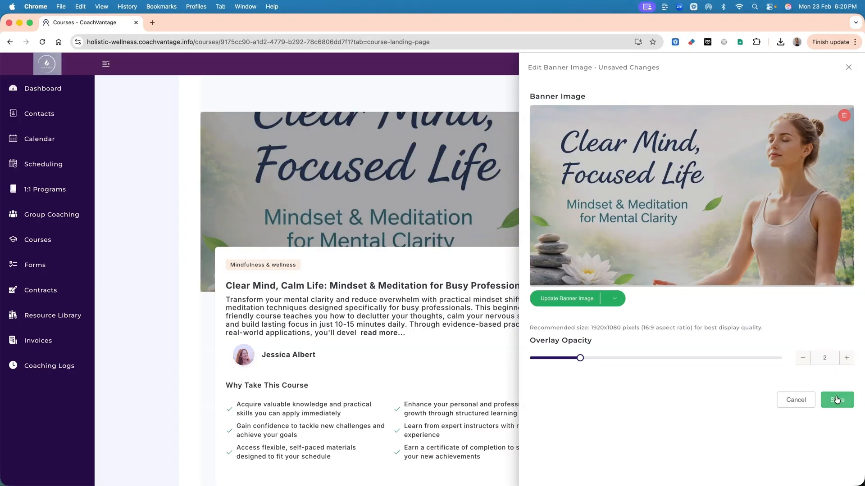
scroll(528, 269, "down", 3)
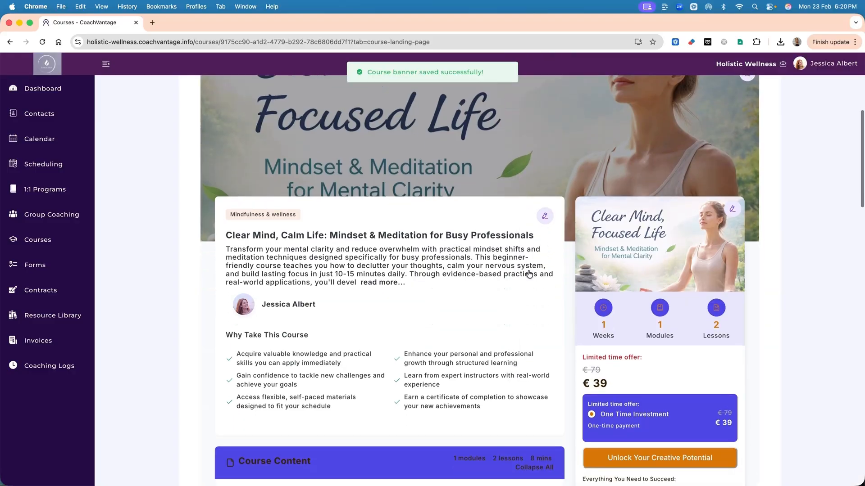
Look at the landing page's predefined color schemes and the primary color picker, and close the palette without changes.
scroll(528, 269, "up", 6)
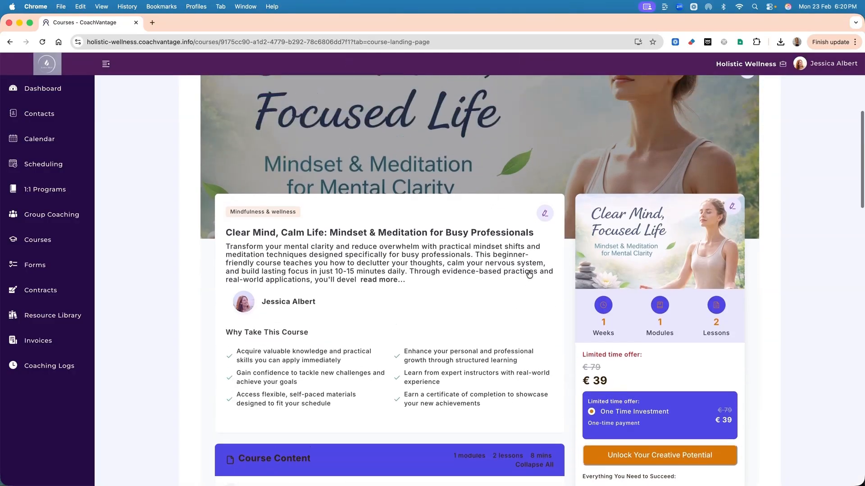
left_click(642, 217)
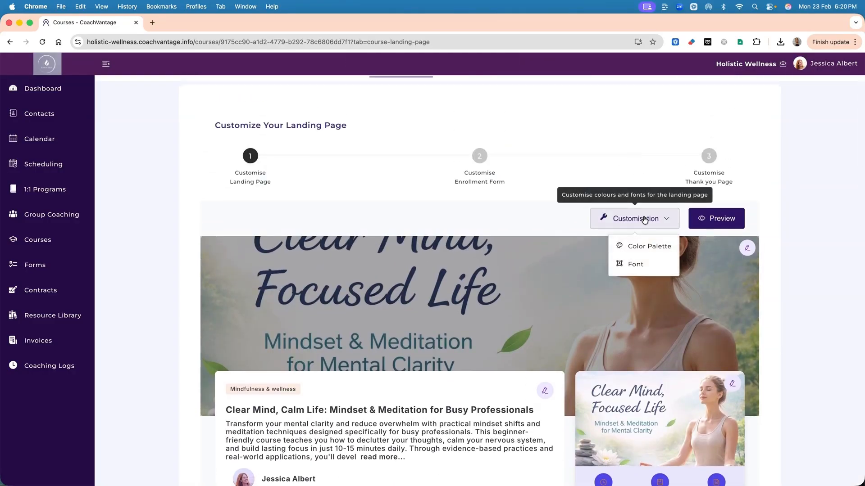
left_click(641, 247)
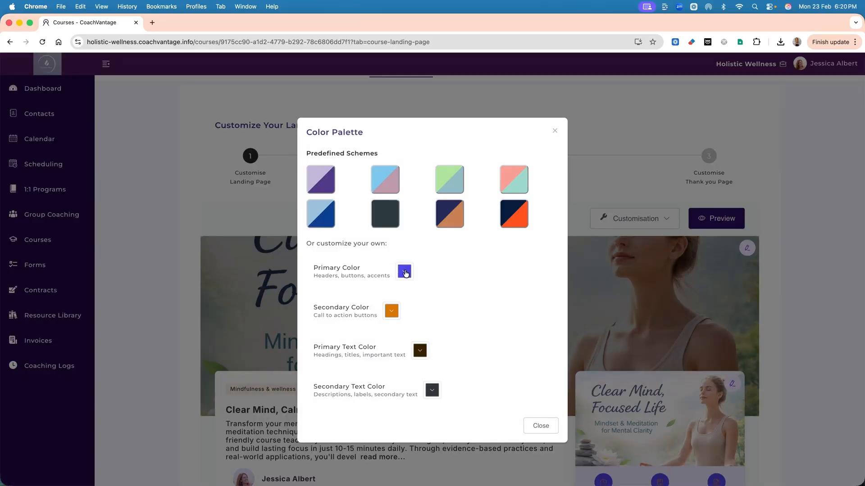
left_click(405, 272)
left_click(404, 273)
left_click(555, 131)
Look at the font families and base font size setting for the landing page, and close without changes.
left_click(663, 224)
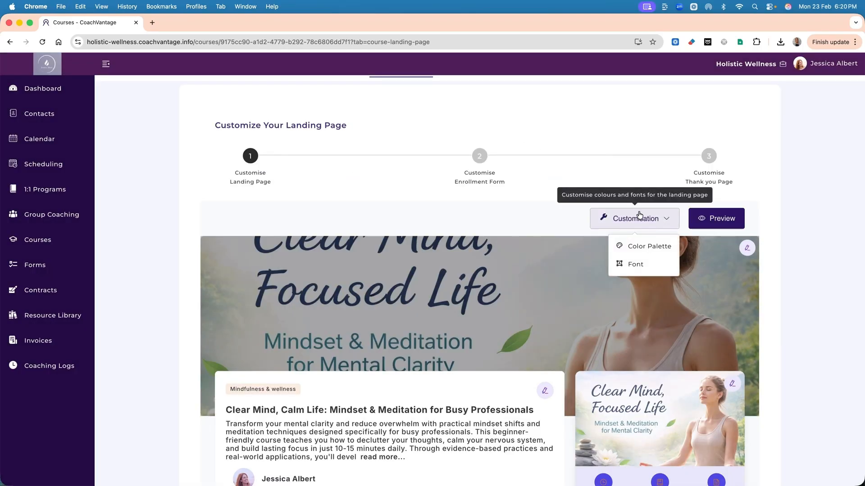
left_click(634, 265)
left_click(464, 176)
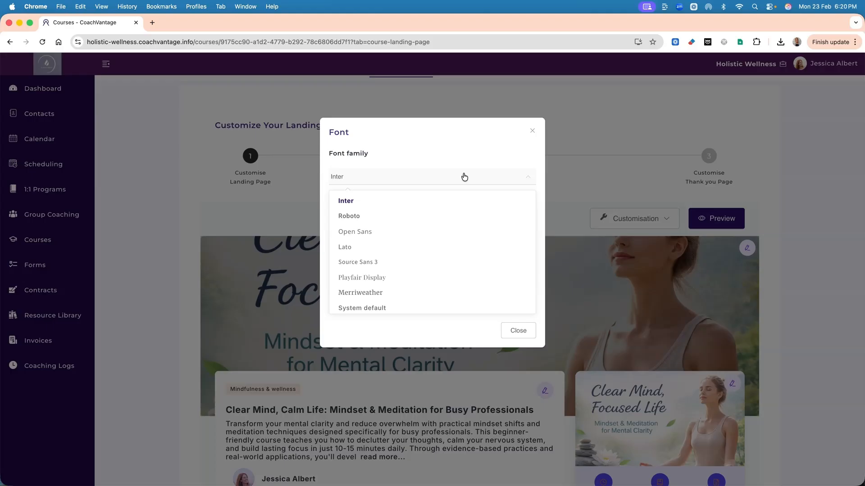
left_click(464, 177)
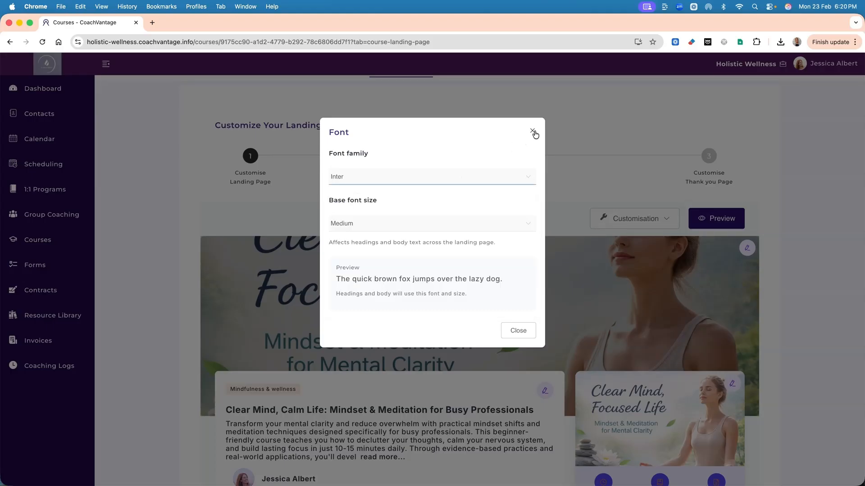
left_click(532, 131)
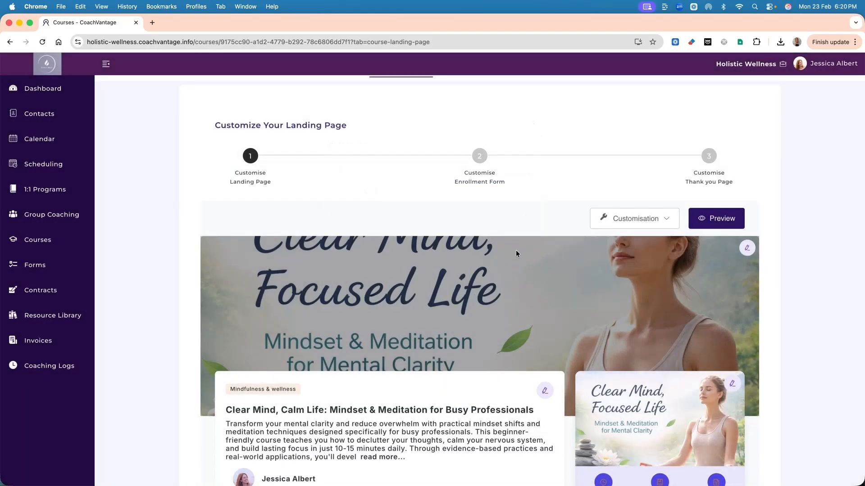
Delete the Lifetime Access feature from the landing page's Why Choose This Course section.
scroll(515, 250, "down", 8)
scroll(515, 250, "down", 2)
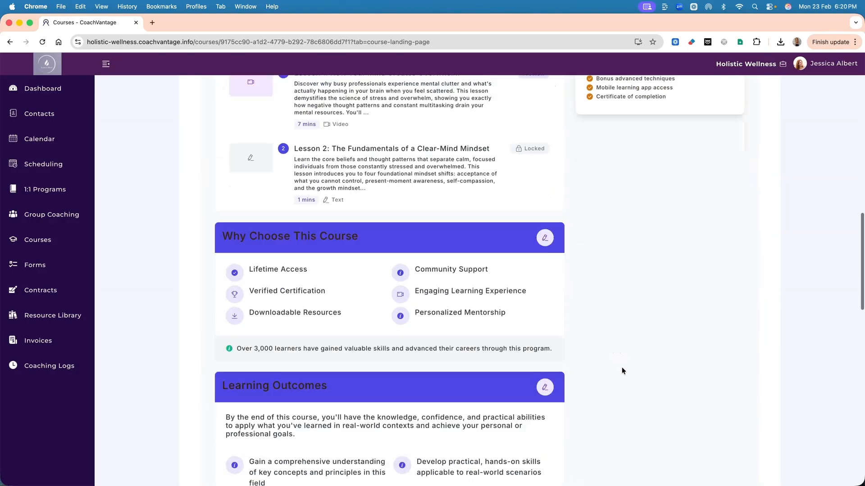
scroll(621, 367, "down", 1)
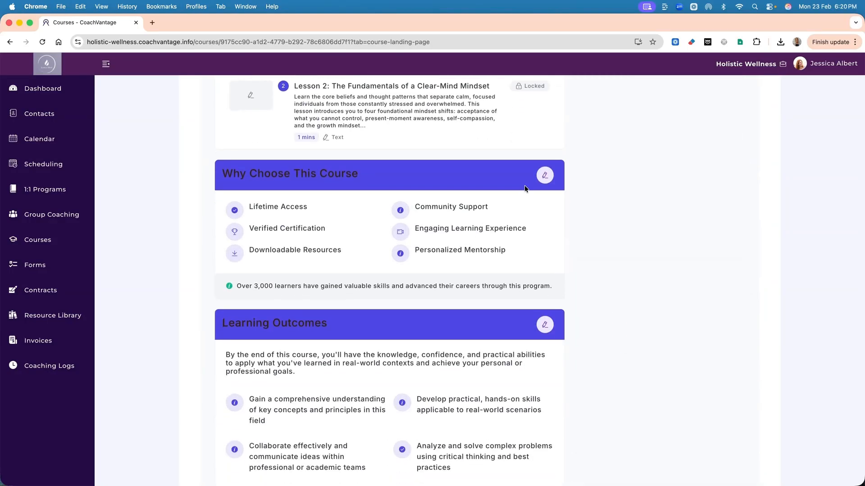
left_click(545, 175)
scroll(783, 256, "down", 1)
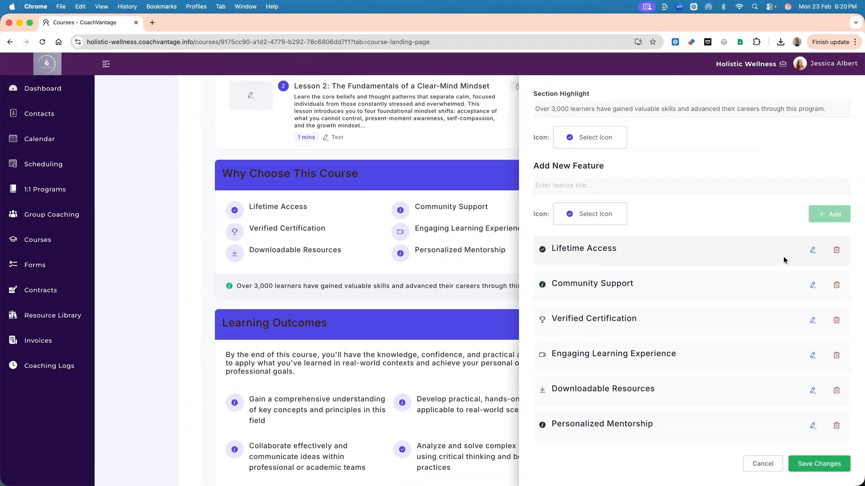
left_click(837, 251)
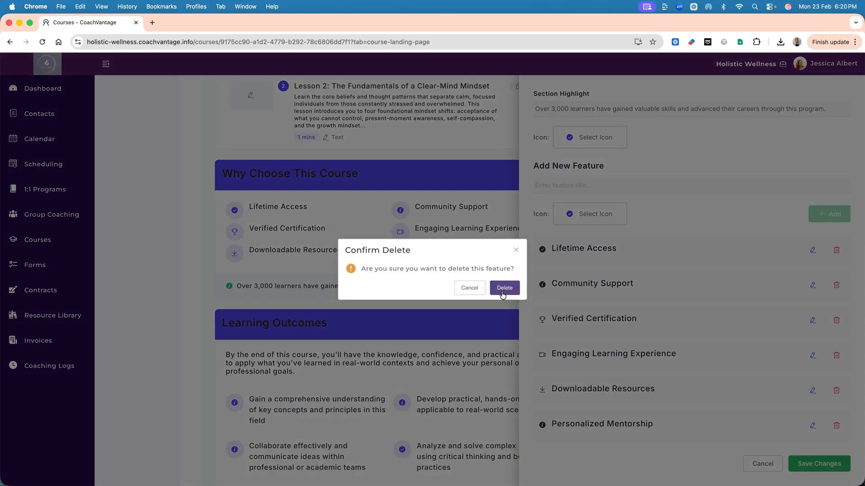
left_click(503, 293)
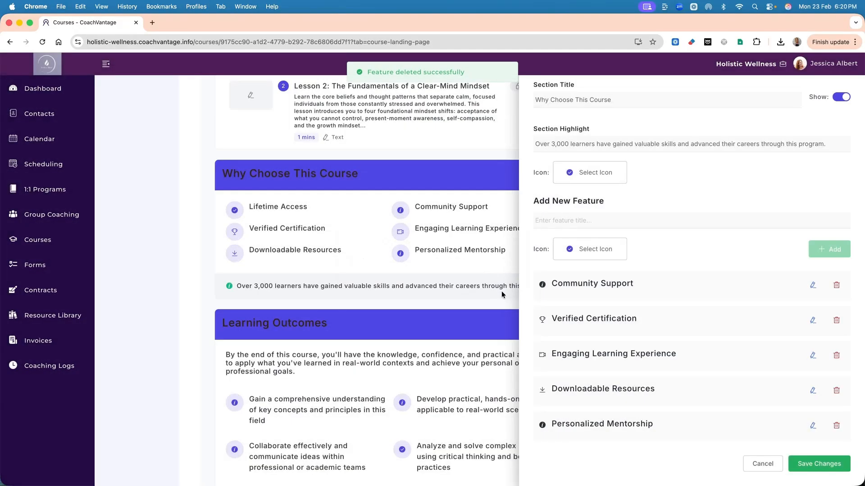
Open the Community Support feature for editing, accept its title as it is, and save the section's changes.
left_click(813, 285)
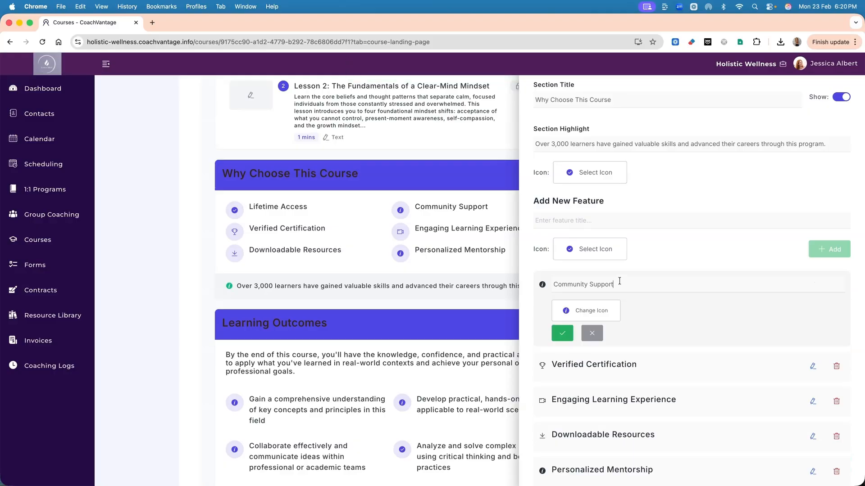
key("shift+alt+Left")
key("shift+alt+Left")
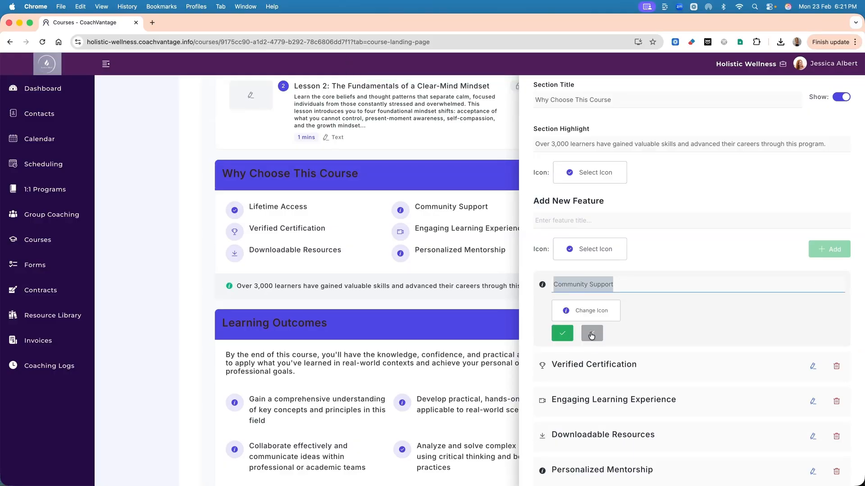
left_click(564, 334)
left_click(813, 464)
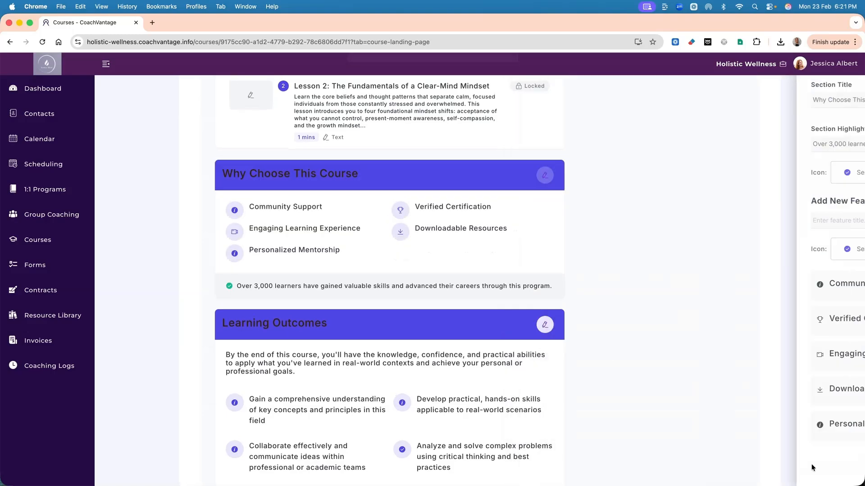
Go to the course settings and look at the Course Invitation email template.
scroll(591, 348, "down", 6)
scroll(591, 347, "down", 7)
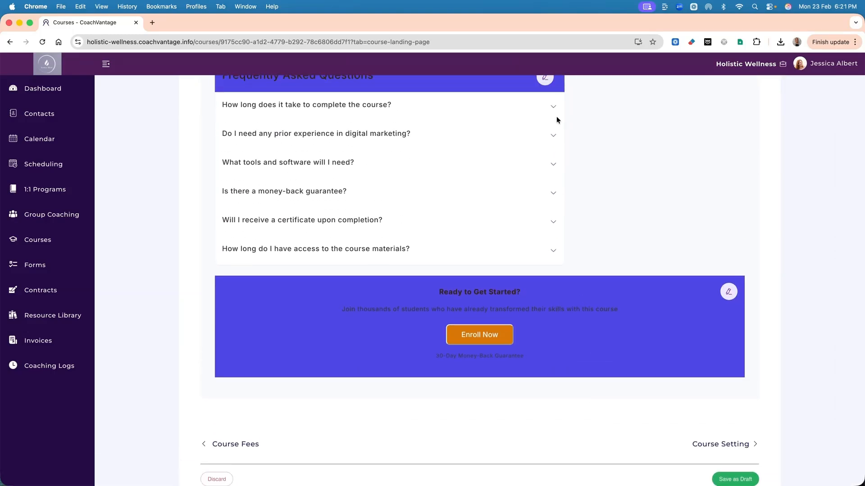
scroll(662, 342, "down", 2)
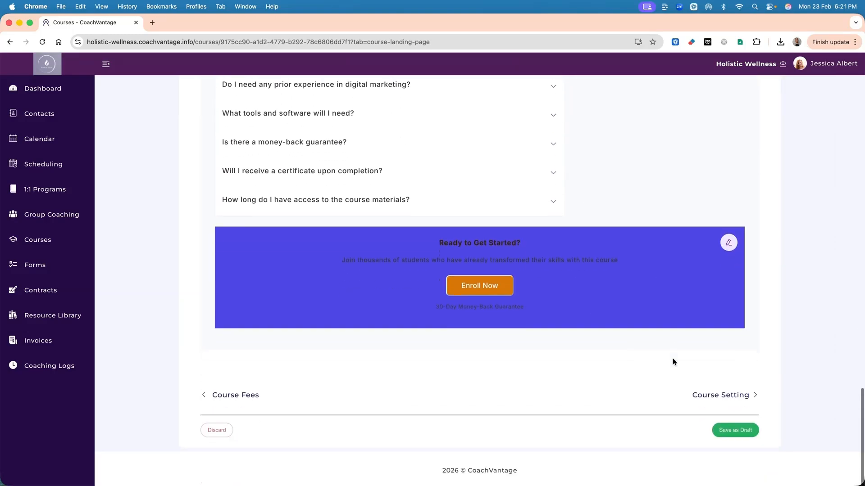
left_click(720, 395)
scroll(530, 272, "up", 15)
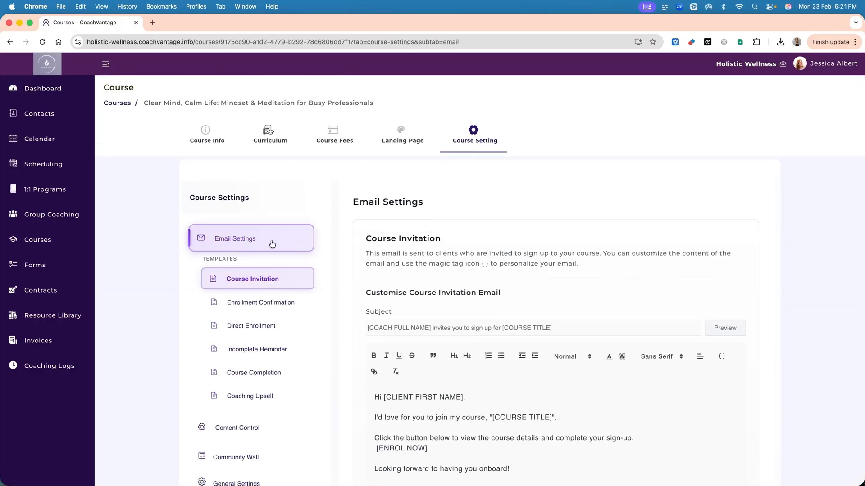
scroll(456, 304, "down", 2)
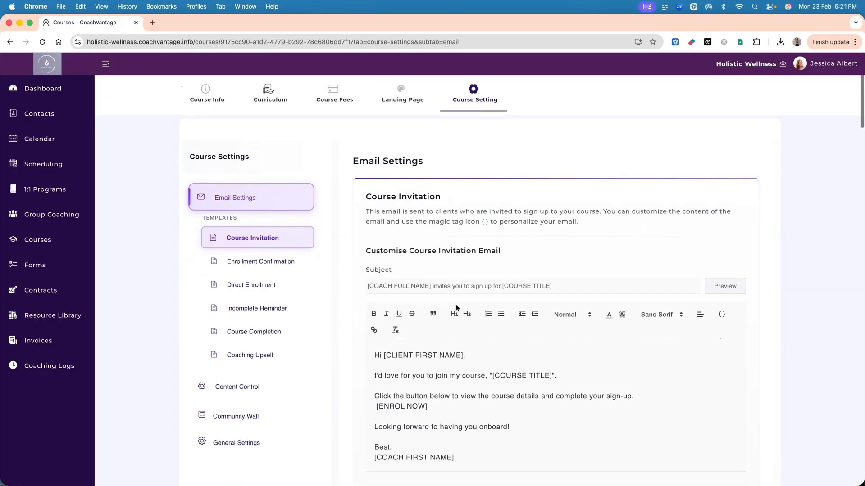
scroll(456, 309, "down", 3)
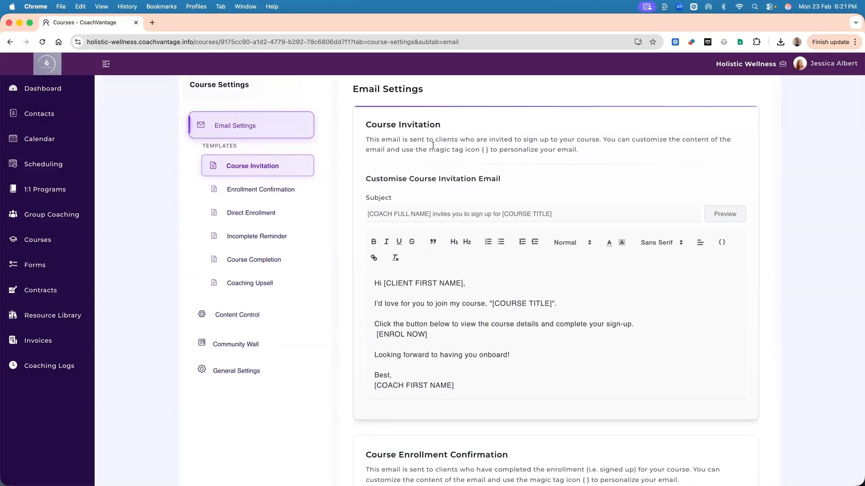
Look through the general magic tags for the Course Invitation email, close the list, and highlight the client first name tag in the greeting.
left_click(722, 243)
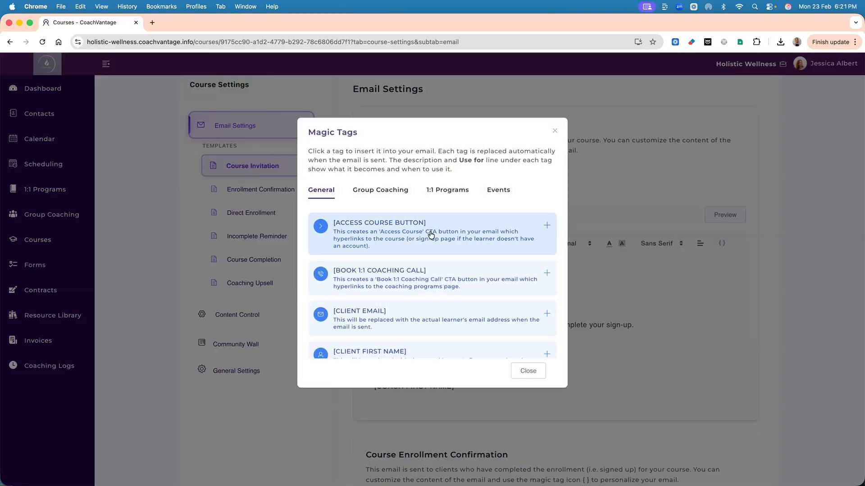
scroll(427, 279, "down", 1)
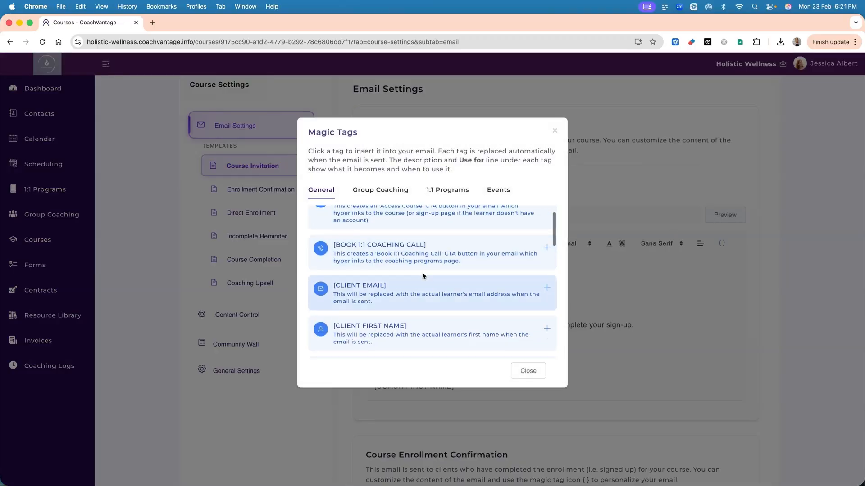
scroll(422, 256, "down", 1)
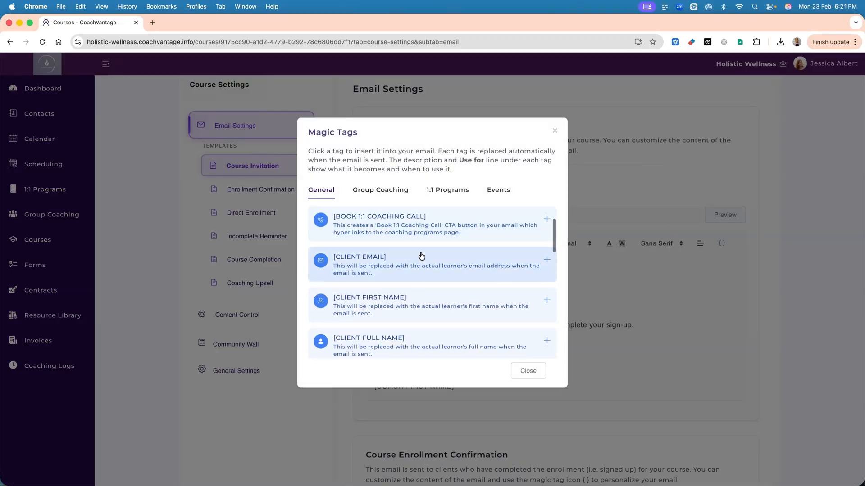
scroll(430, 297, "down", 2)
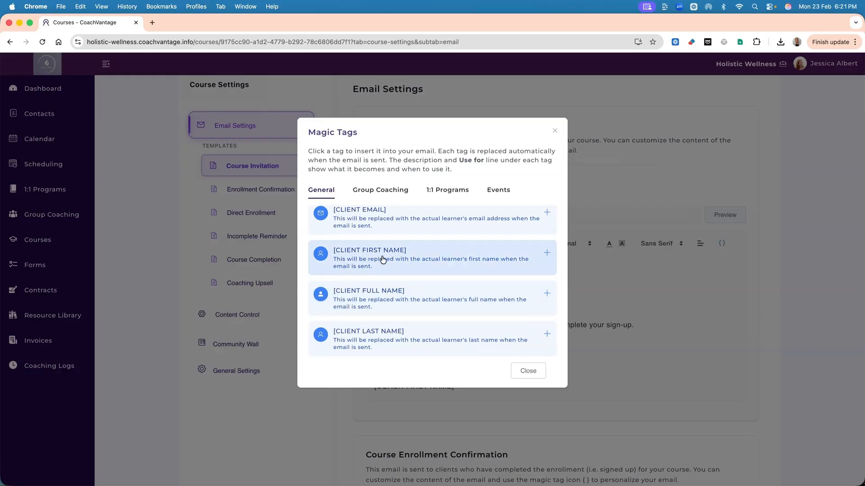
scroll(453, 273, "down", 1)
scroll(415, 271, "down", 4)
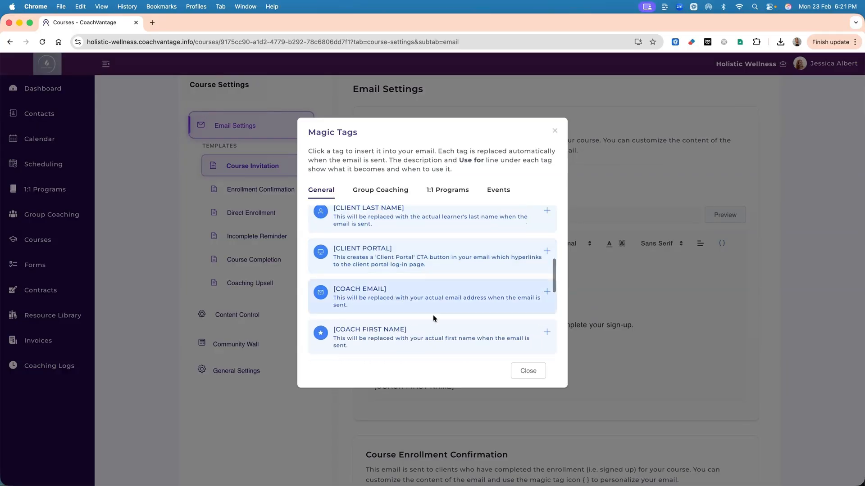
left_click(523, 372)
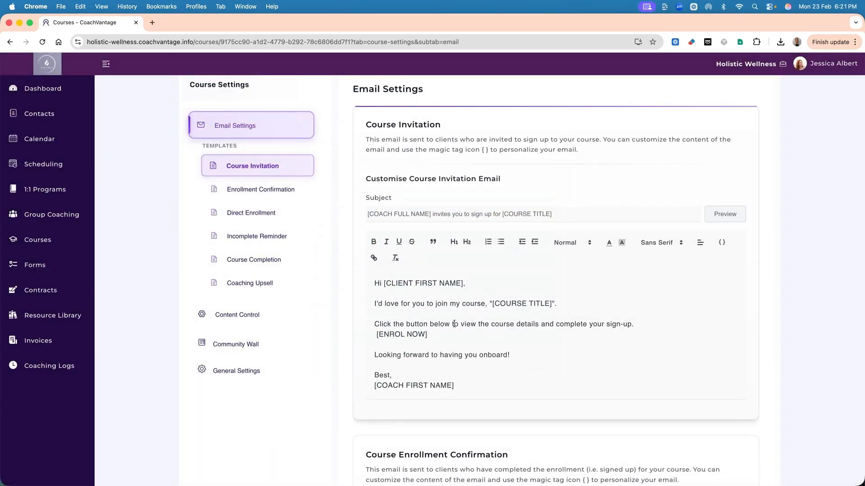
left_click_drag(387, 287, 467, 284)
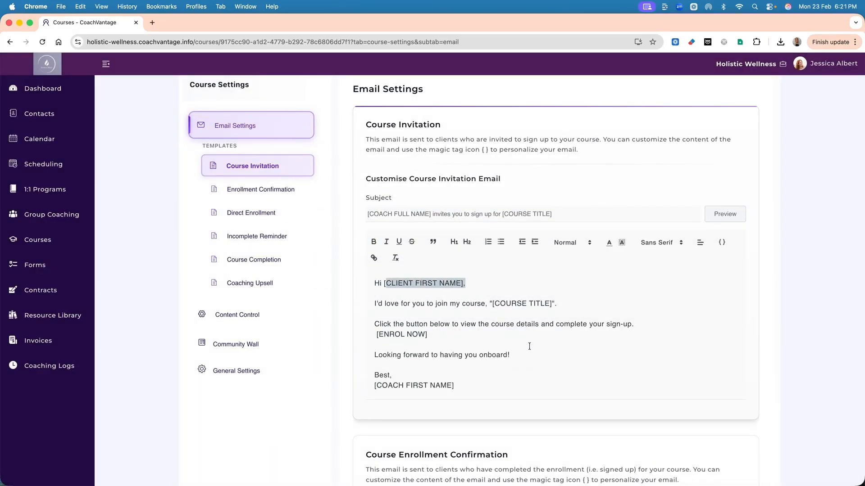
Look through the remaining email templates, including Course Enrollment Confirmation, Direct Enrollment and the Coaching Upsell schedule.
scroll(529, 346, "down", 7)
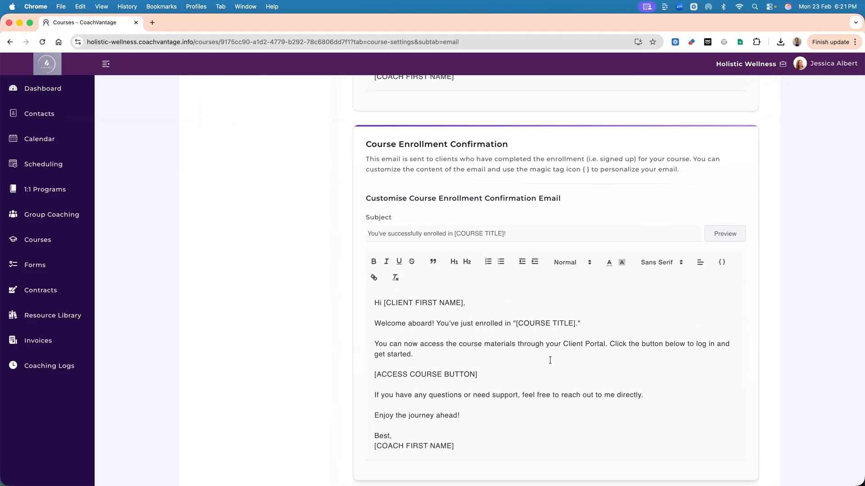
scroll(550, 360, "down", 1)
scroll(550, 361, "down", 5)
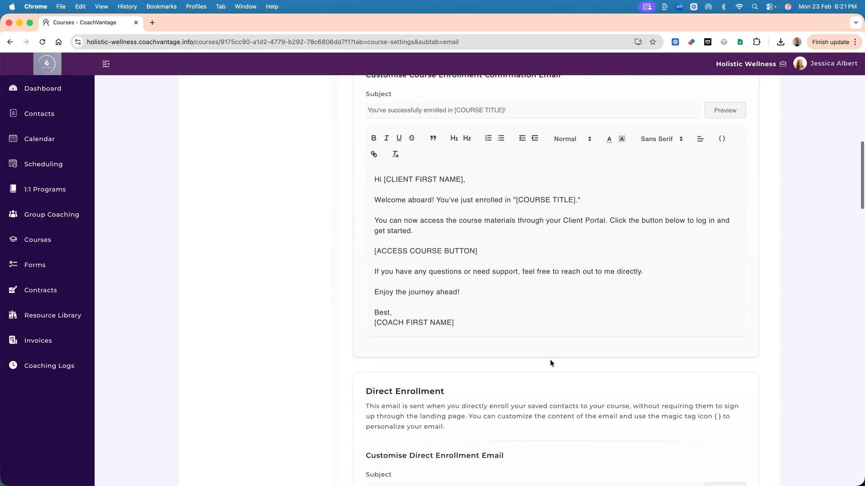
scroll(550, 363, "down", 7)
scroll(550, 360, "up", 4)
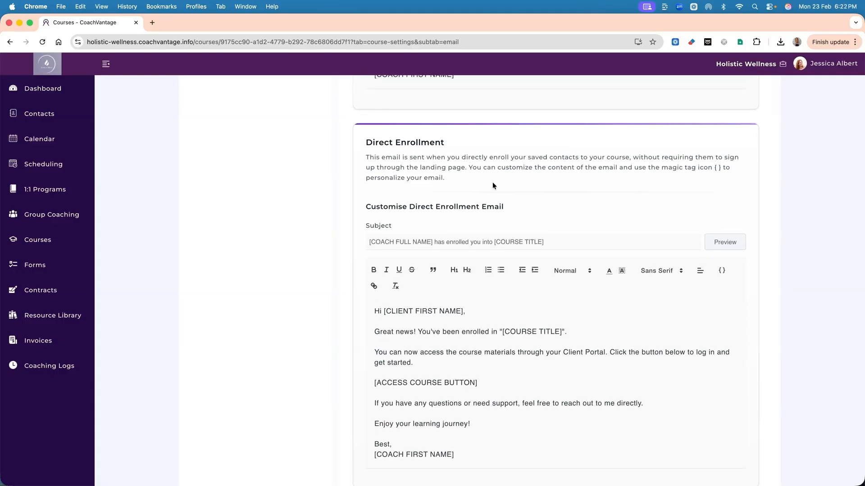
scroll(580, 329, "down", 10)
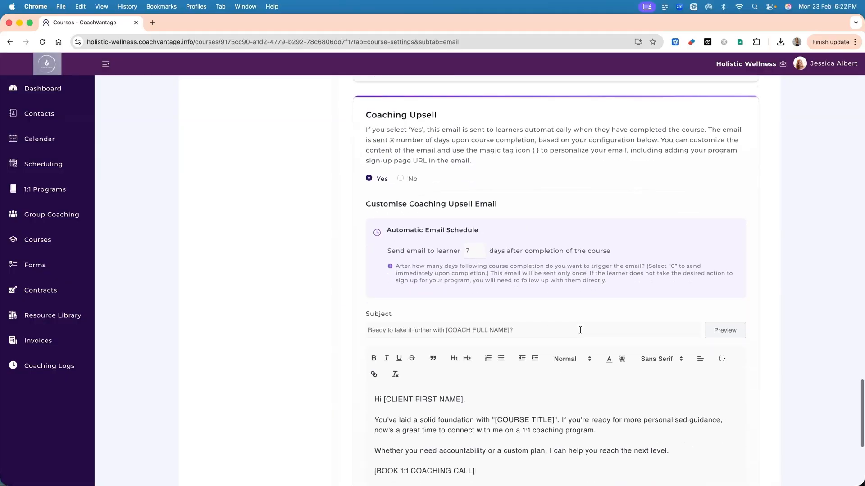
scroll(580, 331, "down", 1)
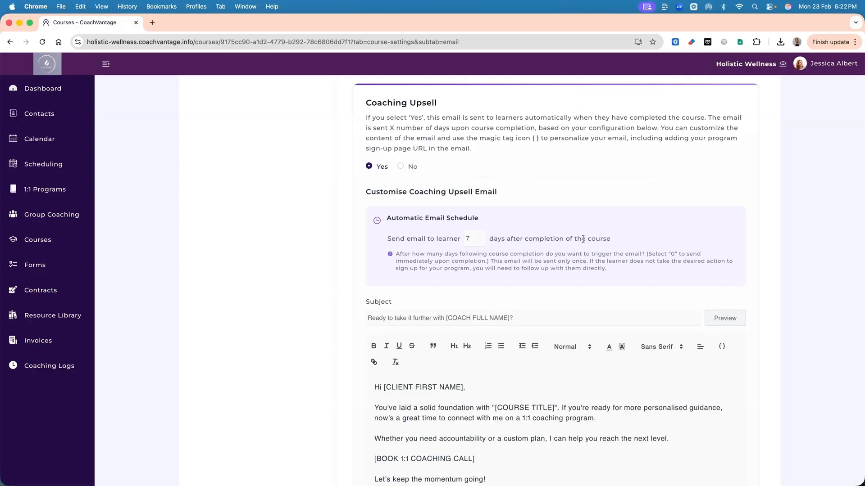
scroll(583, 239, "down", 1)
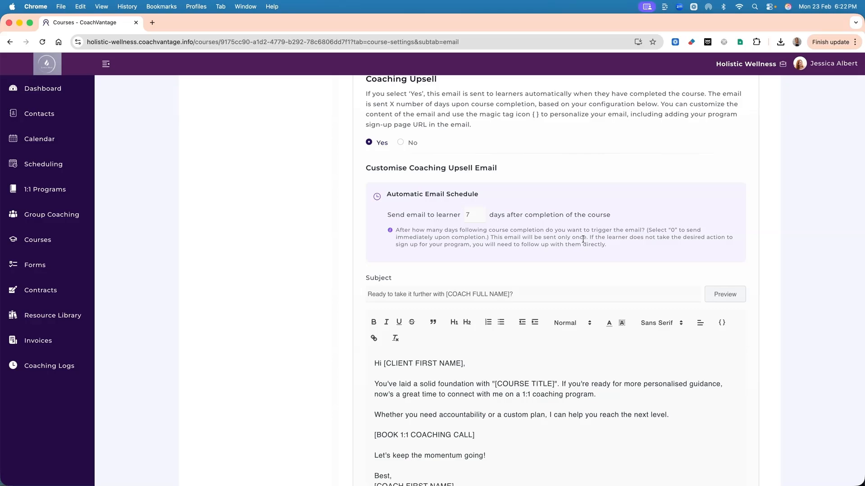
scroll(583, 238, "up", 20)
scroll(583, 238, "down", 5)
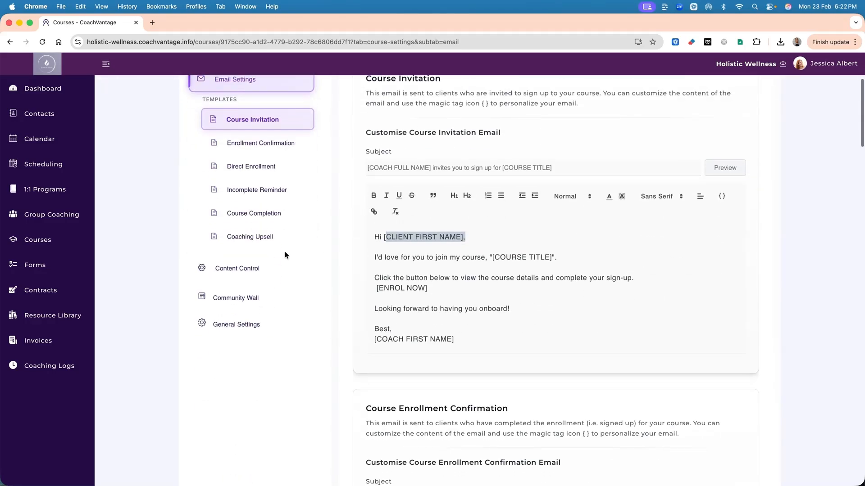
Look at the Content Control options for course progression and the preview of how learners will see the lessons.
left_click(234, 269)
scroll(543, 260, "up", 4)
scroll(544, 263, "up", 2)
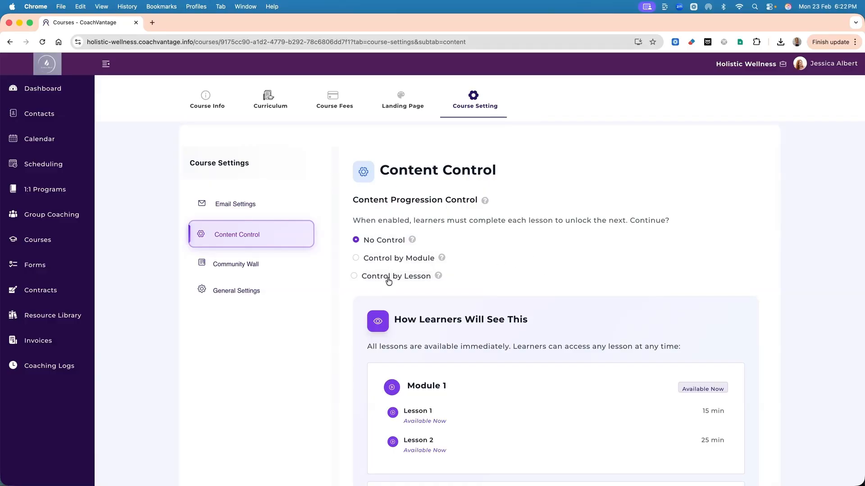
scroll(589, 314, "down", 4)
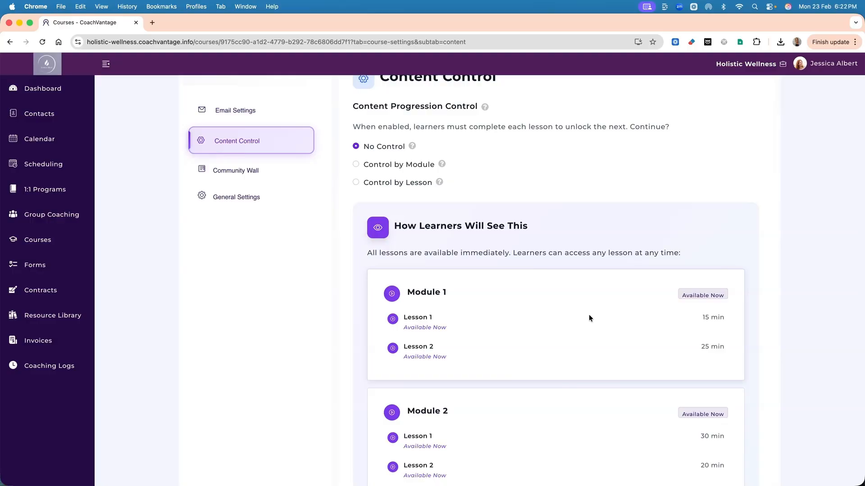
scroll(589, 315, "down", 1)
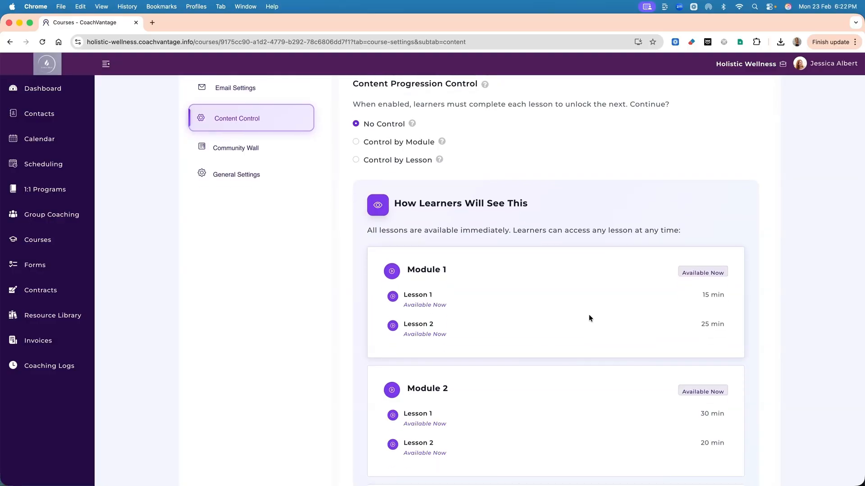
Look at the Community Wall access, posting, file sharing and name display options, and go to General Settings.
left_click(251, 145)
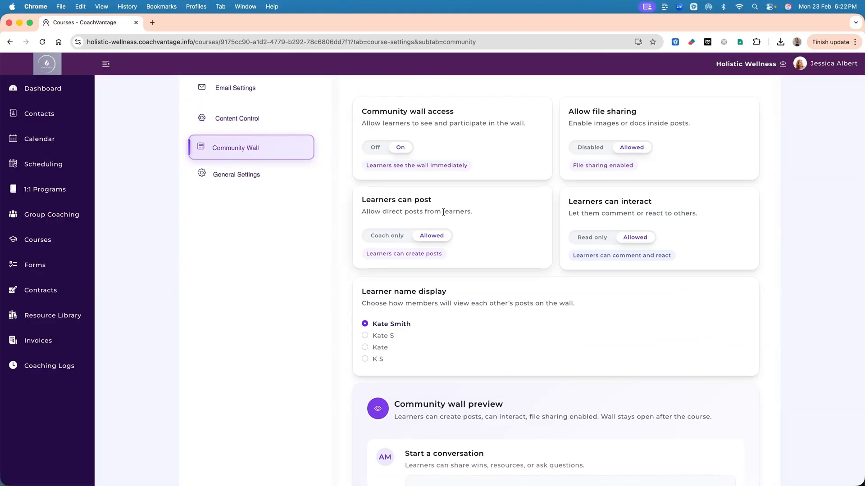
scroll(441, 211, "up", 3)
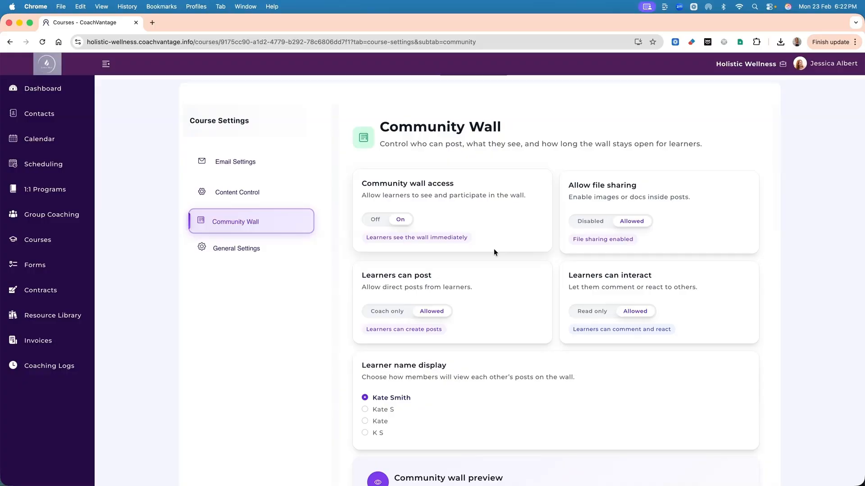
scroll(494, 252, "down", 3)
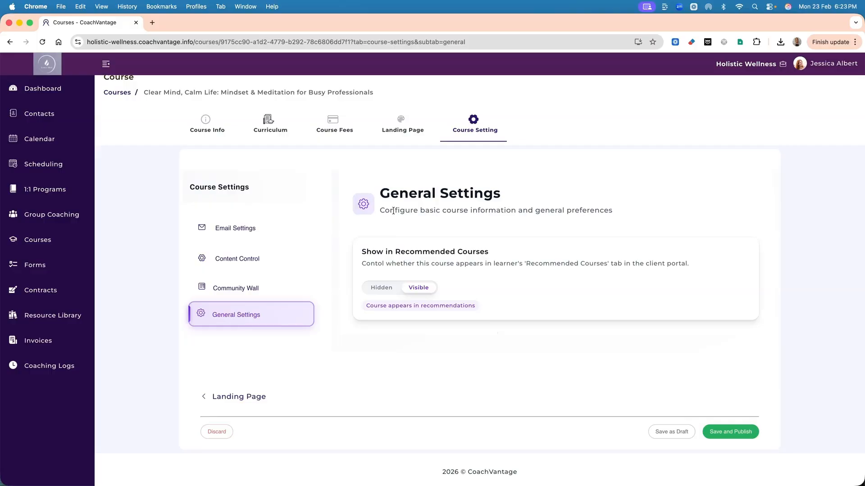
Save and publish the course, and close the sharing links dialog to return to the published courses.
left_click(726, 433)
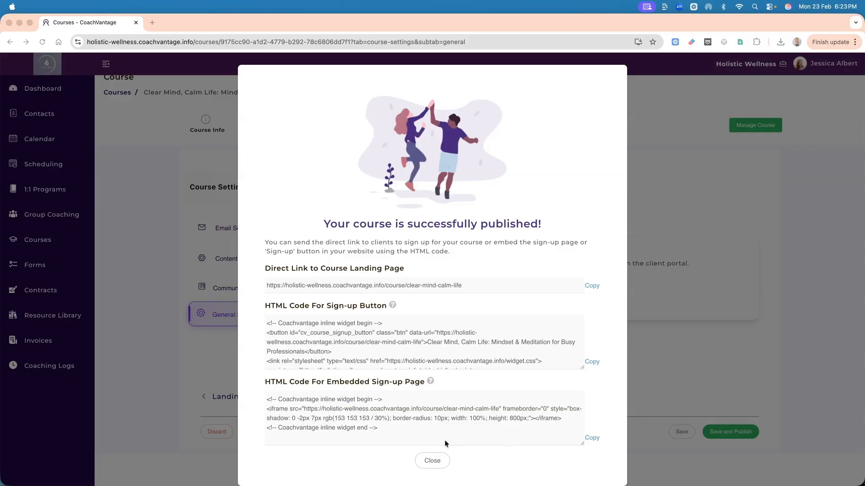
left_click(432, 461)
scroll(408, 317, "up", 1)
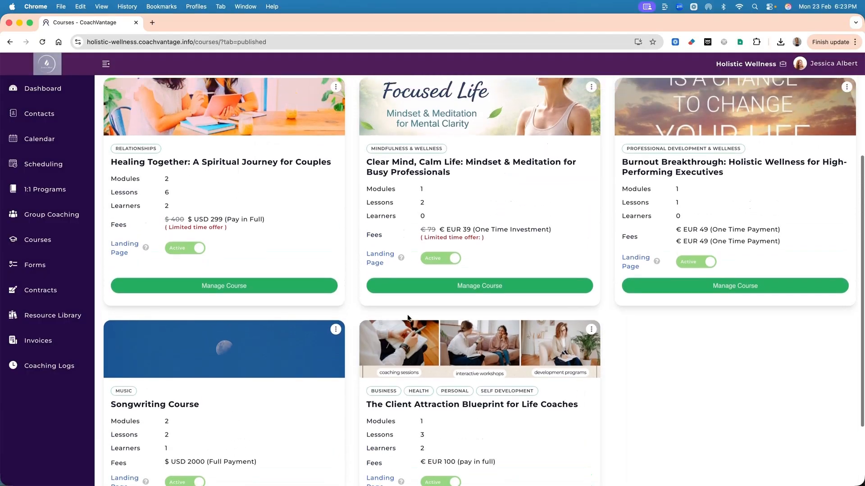
scroll(407, 317, "up", 2)
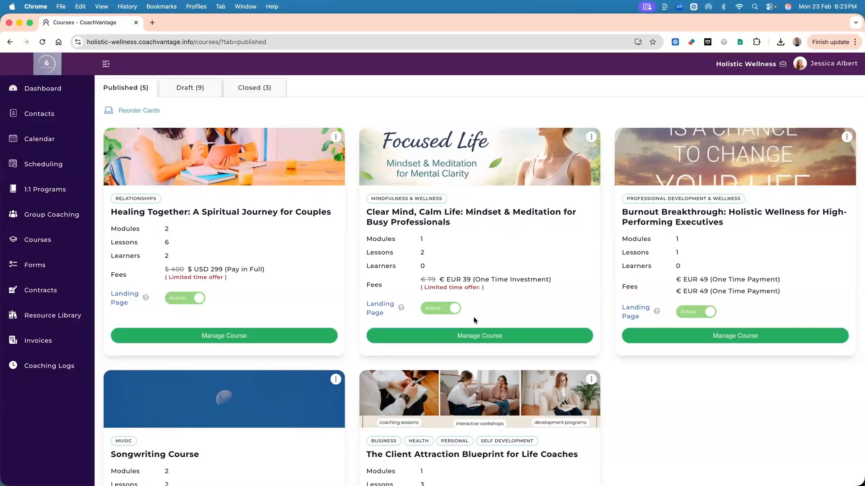
left_click(450, 335)
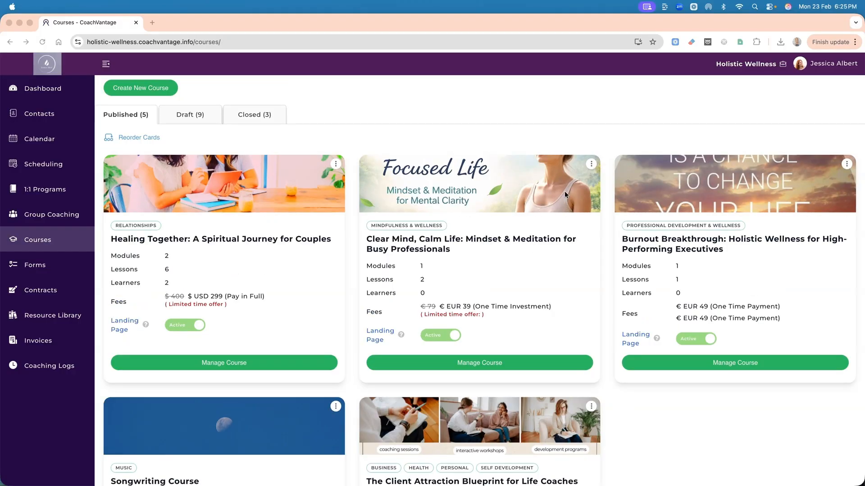
Invite three existing contacts to the Clear Mind, Calm Life course, enrolling them immediately without payment collection.
left_click(591, 165)
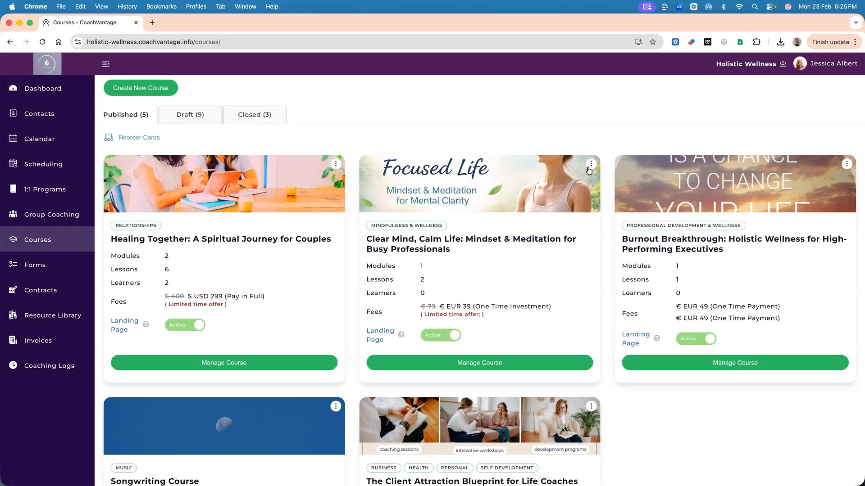
left_click(591, 164)
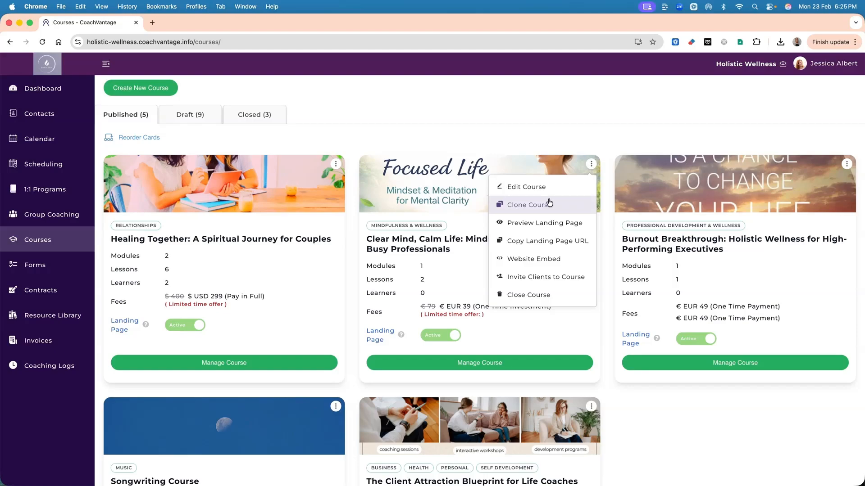
left_click(532, 280)
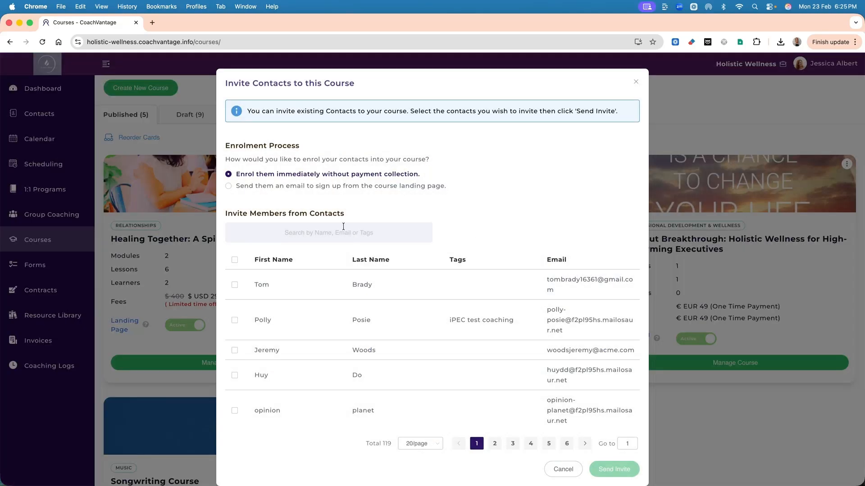
left_click(235, 322)
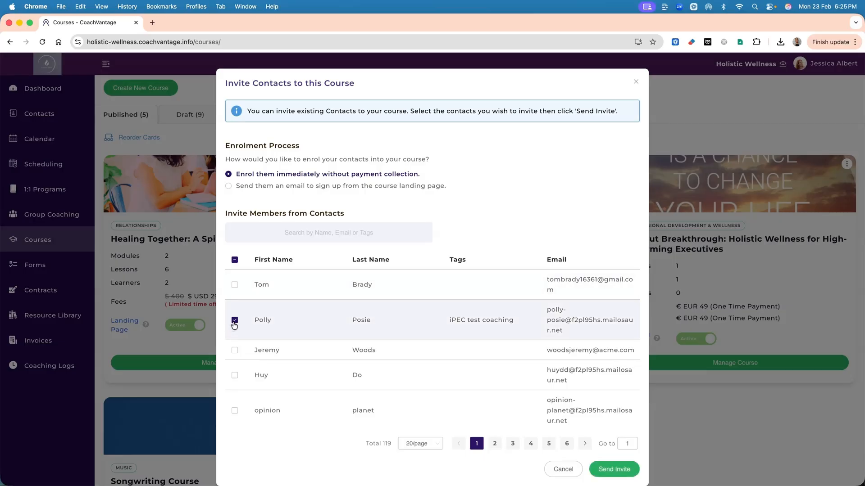
left_click(235, 350)
scroll(423, 318, "down", 5)
left_click(614, 469)
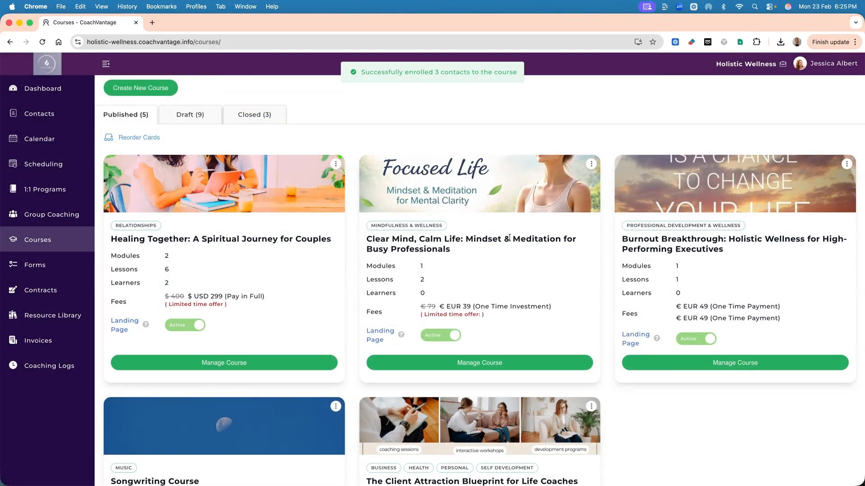
Copy the website embed HTML code for the Clear Mind, Calm Life embedded course page and close the dialog.
left_click(592, 165)
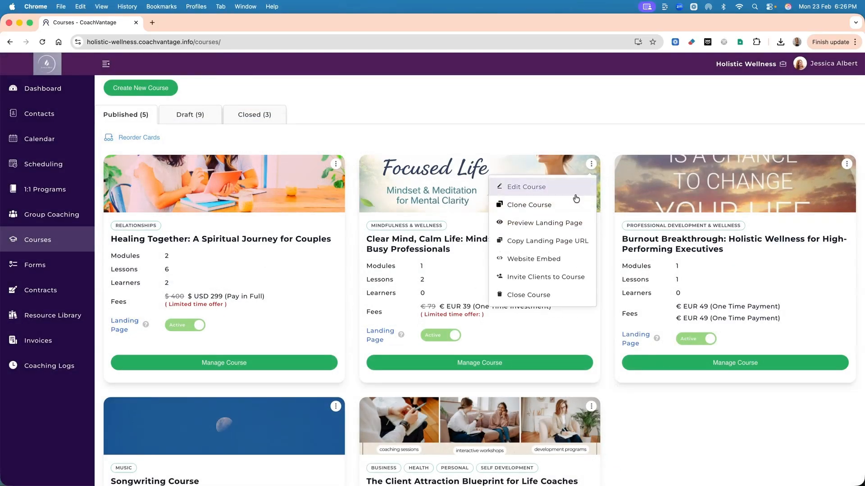
left_click(532, 260)
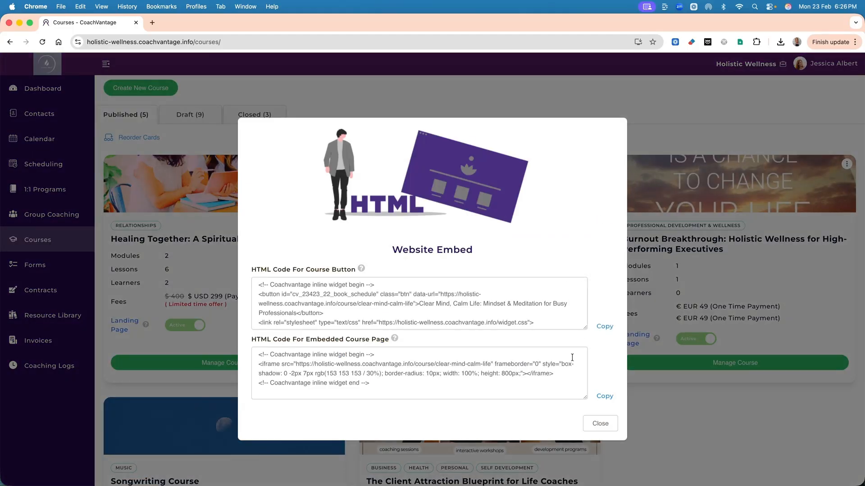
left_click(602, 397)
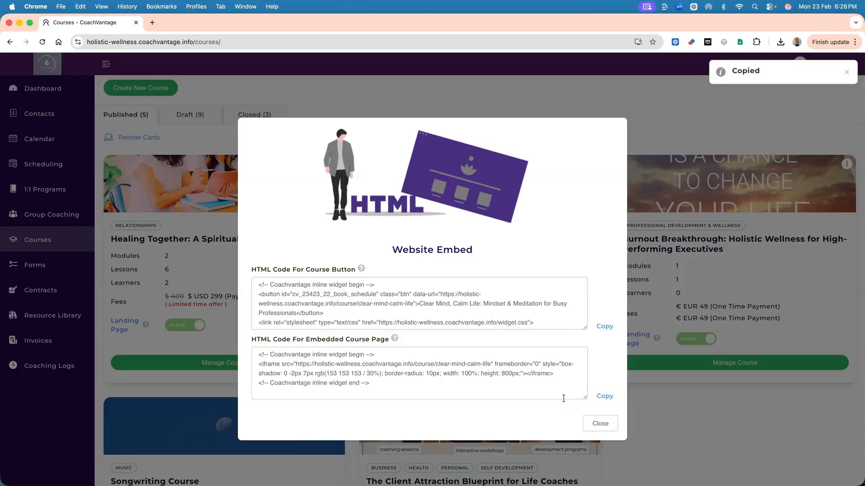
left_click(590, 423)
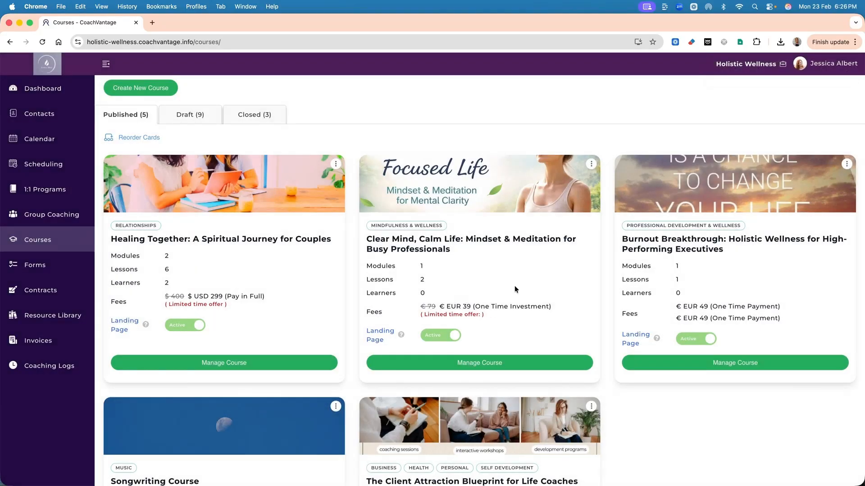
Open the public link to all courses and look through the course cards down to Clear Mind, Calm Life.
scroll(251, 126, "up", 3)
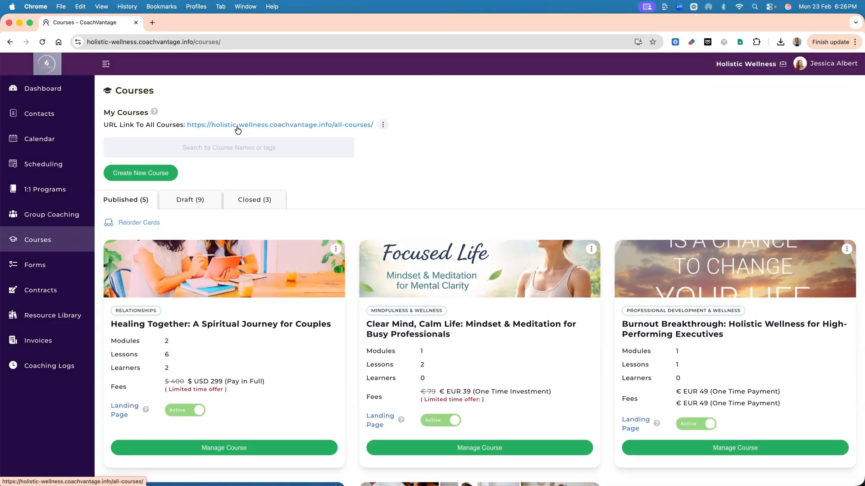
left_click(238, 128)
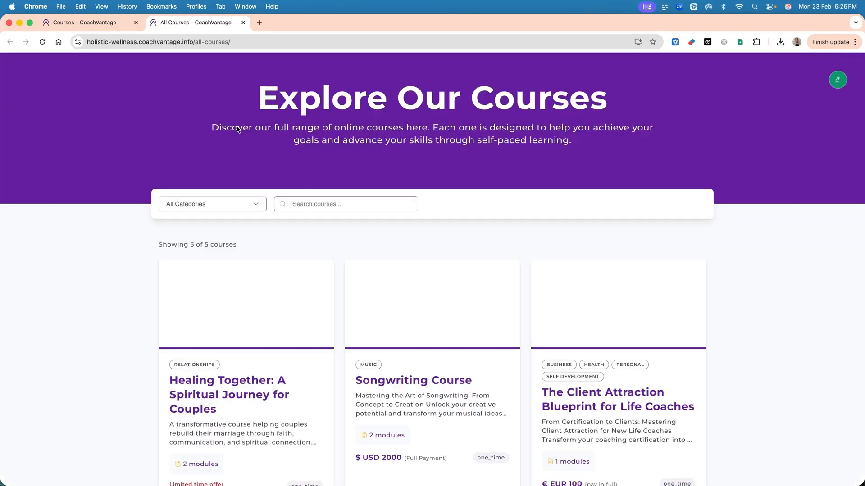
scroll(335, 195, "down", 2)
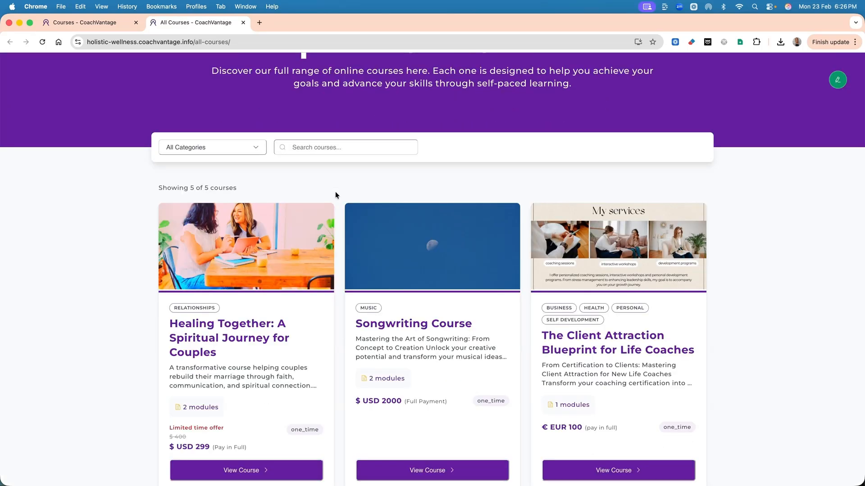
scroll(335, 195, "down", 5)
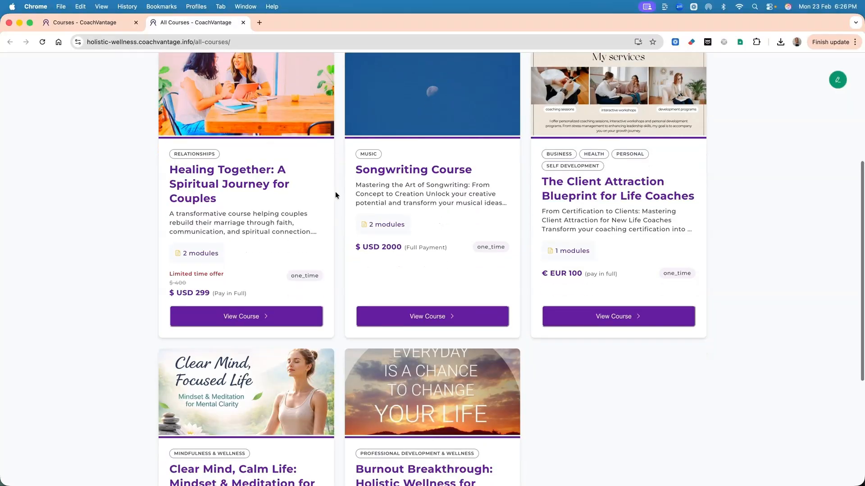
scroll(335, 195, "down", 5)
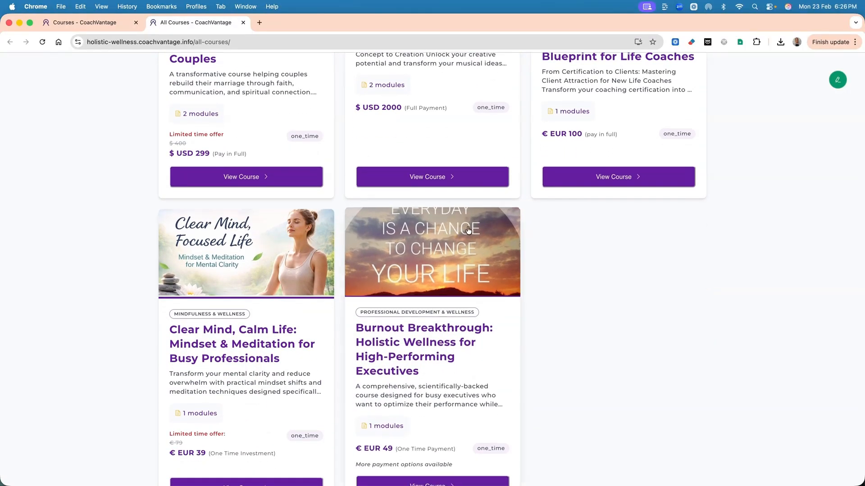
scroll(469, 230, "down", 2)
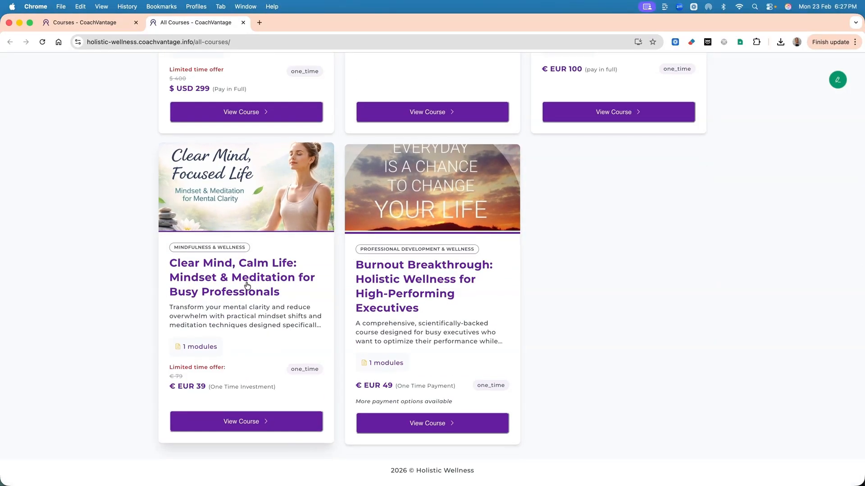
View the Clear Mind, Calm Life landing page and examine its course content, learning outcomes and pricing sections.
left_click(237, 422)
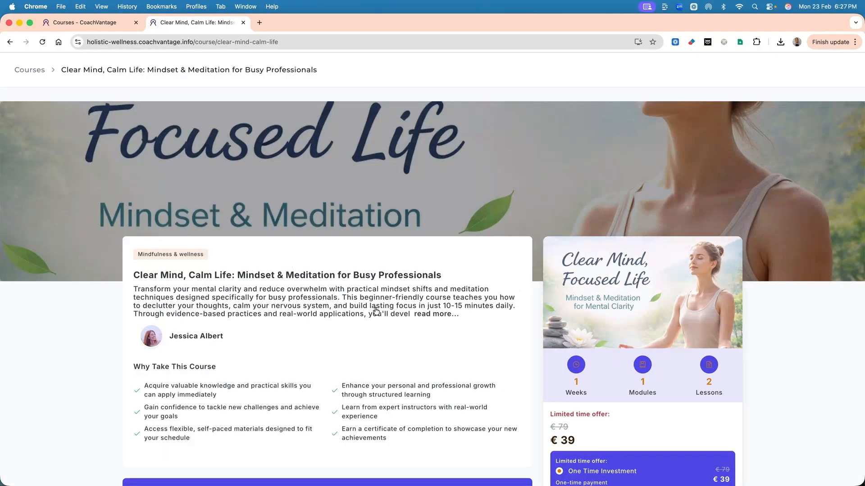
scroll(376, 311, "down", 7)
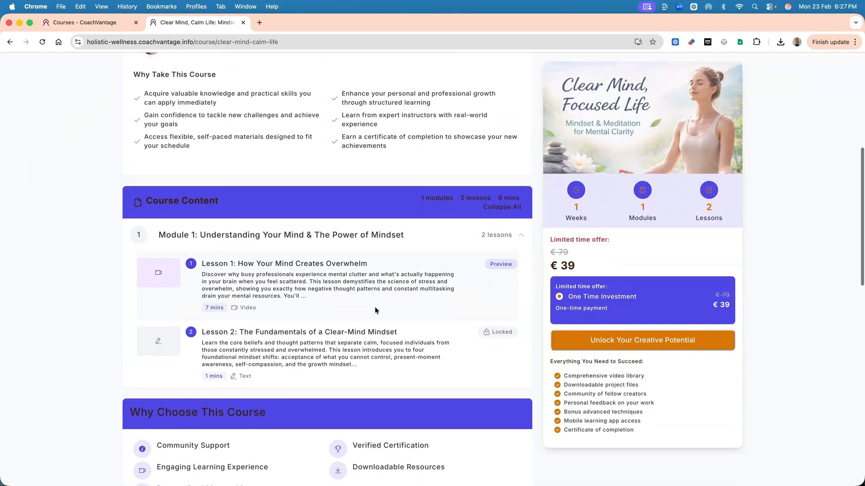
scroll(376, 311, "down", 8)
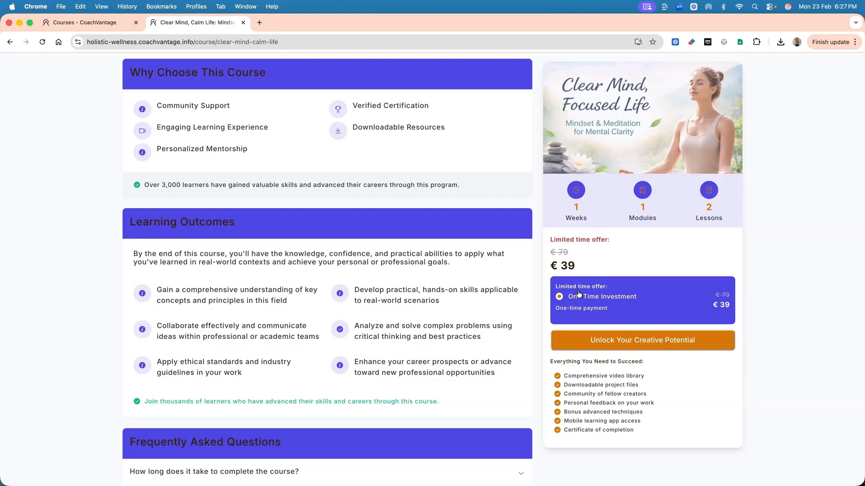
scroll(637, 317, "down", 2)
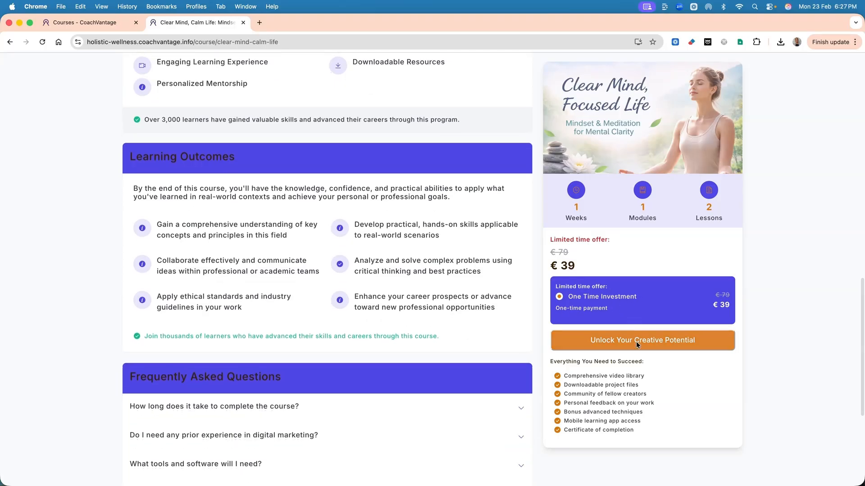
Enroll a client in the course with their name, email address and the One Time Investment plan.
left_click(636, 342)
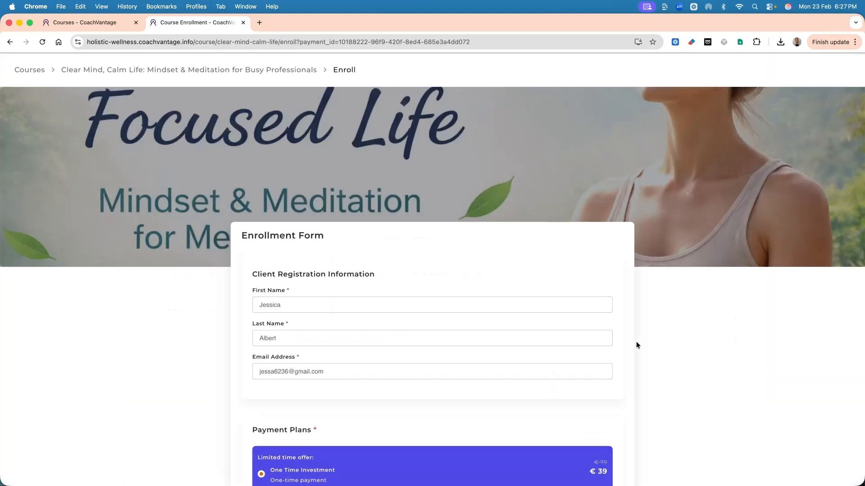
scroll(419, 283, "down", 2)
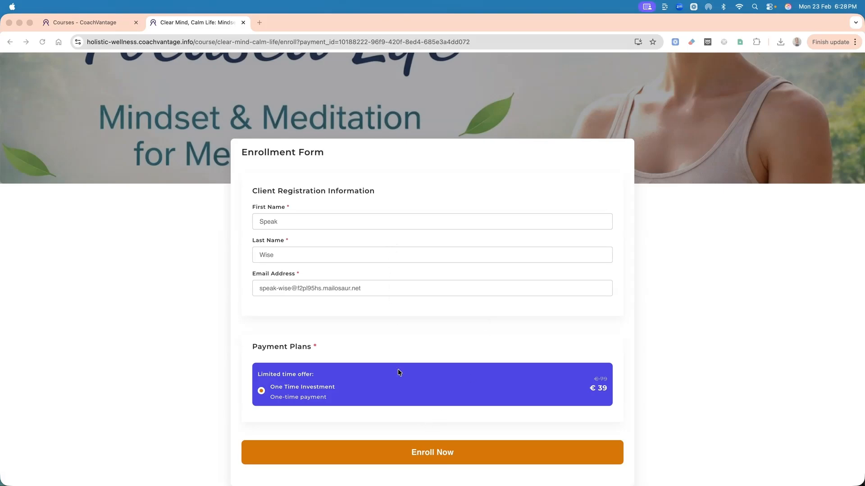
left_click(432, 452)
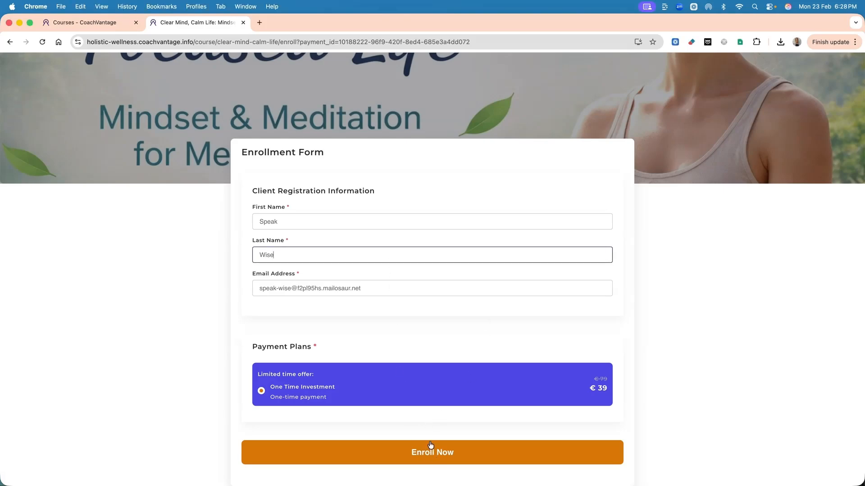
left_click(429, 452)
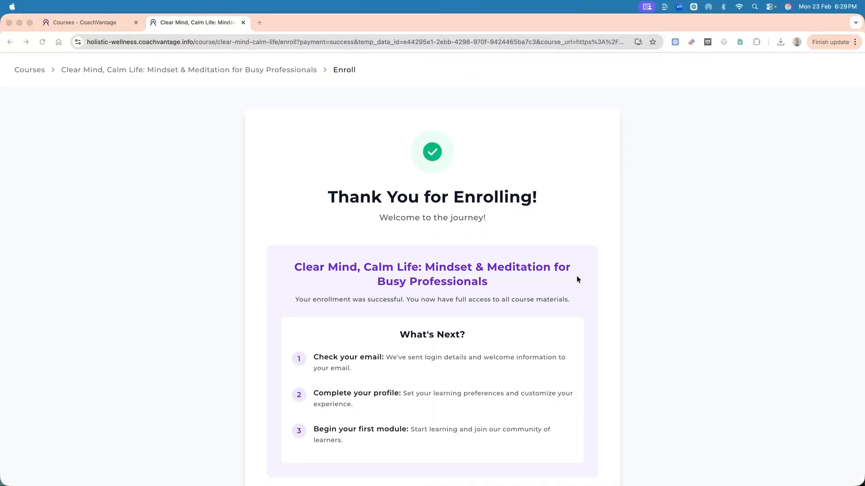
Start learning from the enrollment thank-you page and create the client account with an account password.
scroll(576, 279, "down", 2)
scroll(577, 280, "down", 1)
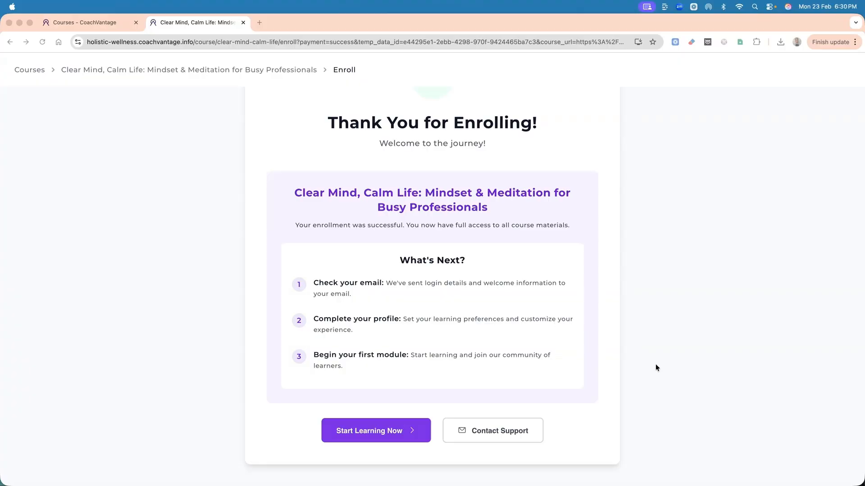
left_click(372, 431)
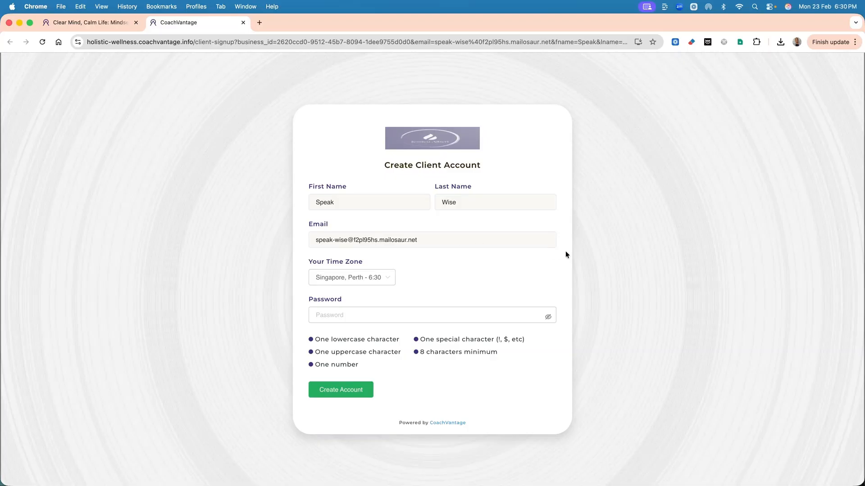
left_click(323, 394)
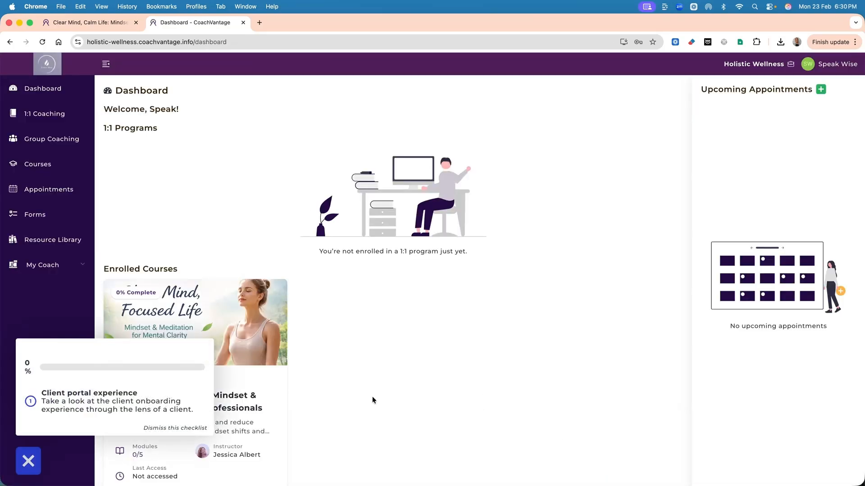
Dismiss the client portal checklist and open the Clear Mind, Calm Life course from the enrolled courses.
left_click(177, 428)
scroll(173, 337, "down", 2)
scroll(173, 337, "down", 2)
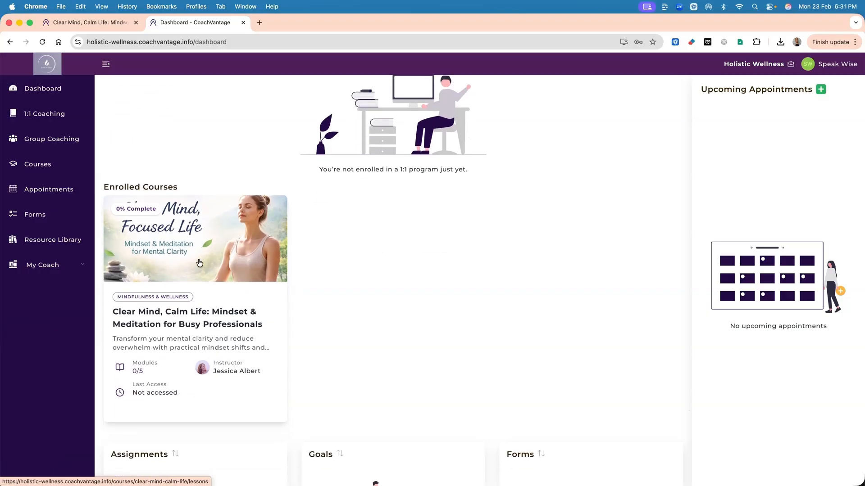
left_click(209, 263)
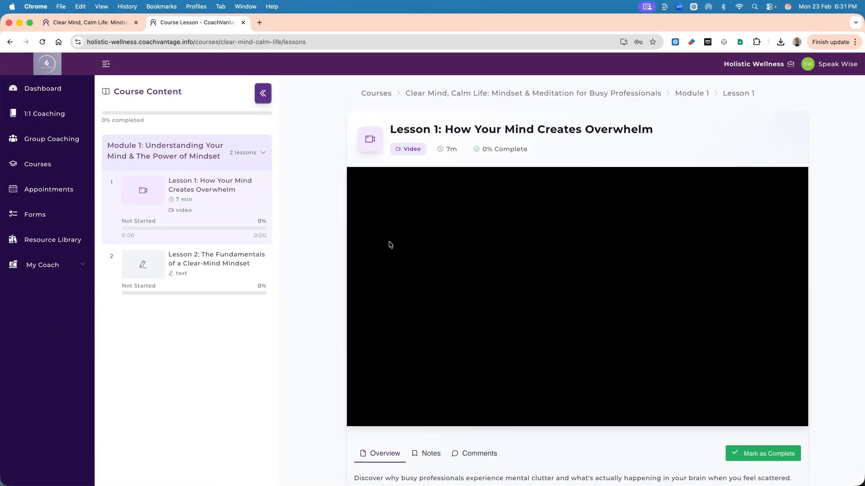
Look through Lesson 1's video and overview, and post the comment "Loved this! It was so clear and thoughtfully explained!" on the lesson.
scroll(455, 239, "down", 5)
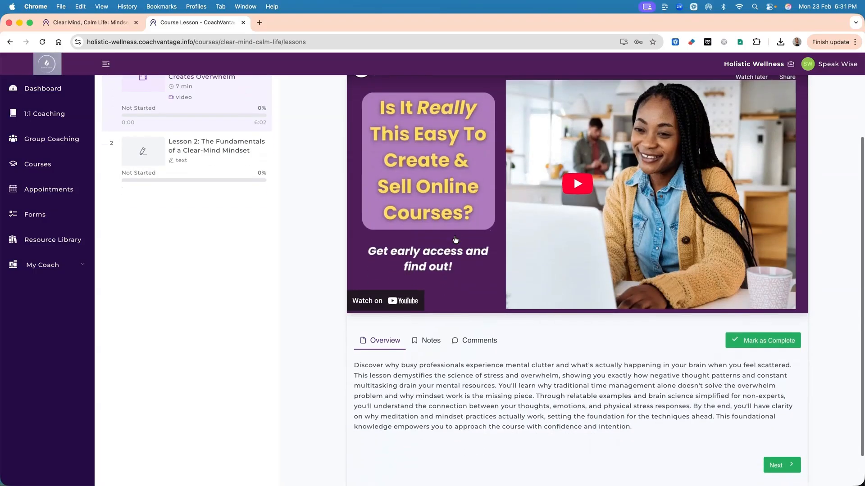
scroll(455, 239, "down", 1)
scroll(456, 240, "down", 2)
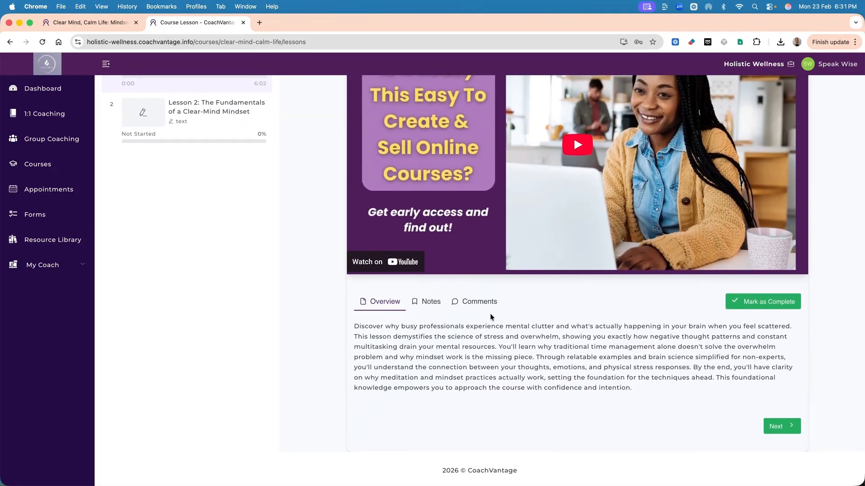
scroll(490, 315, "up", 7)
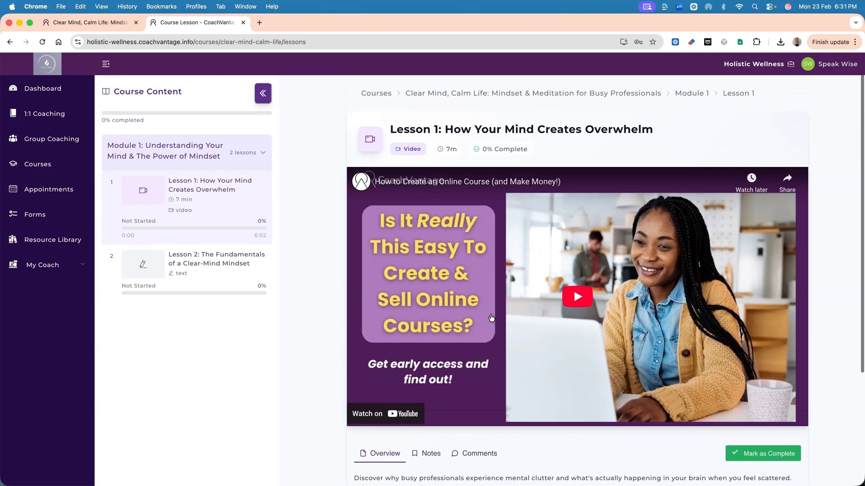
scroll(491, 318, "down", 5)
left_click(485, 334)
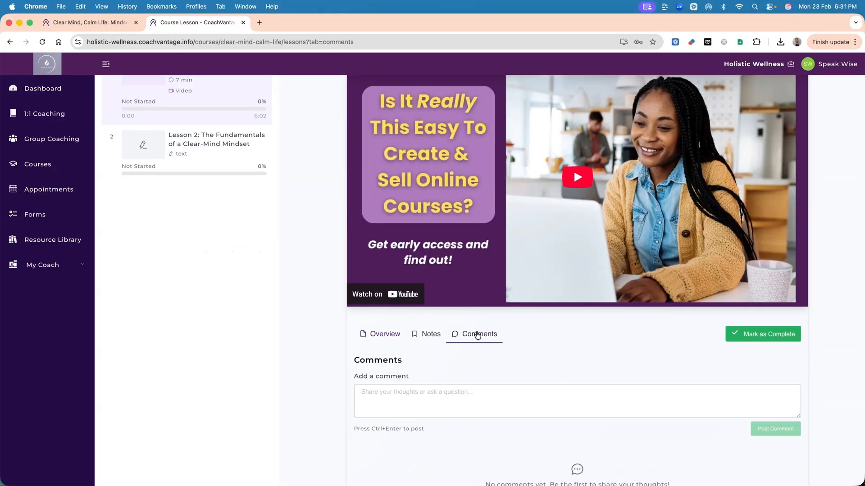
left_click(441, 392)
type("Loved this! It was so clear and thoughtfully explained!")
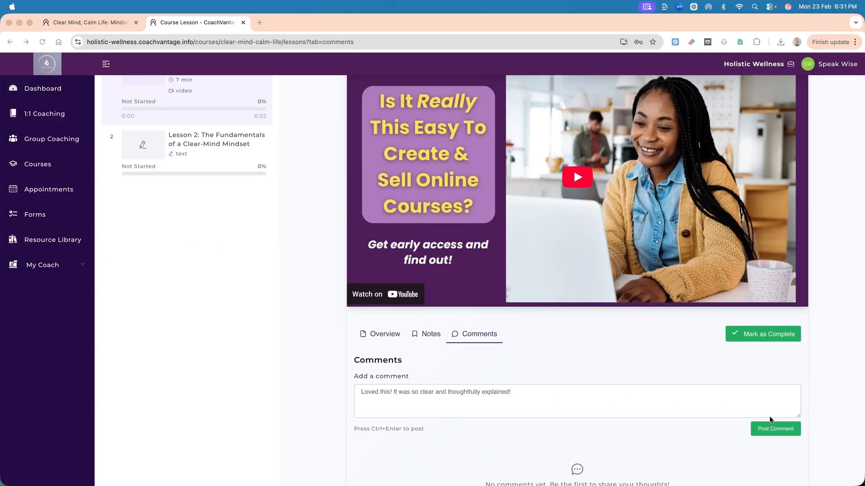
left_click(775, 428)
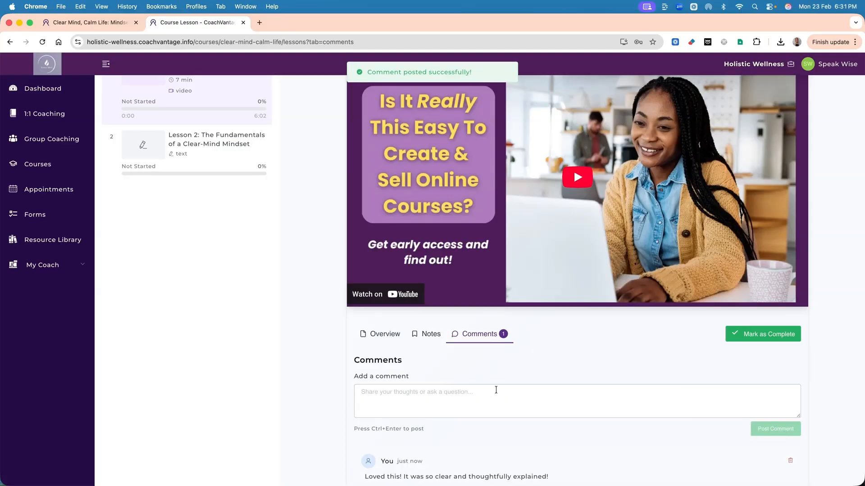
Save the private note "This lesson helped me better understand the fundamentals of meditation." on Lesson 1 and mark the lesson as complete.
scroll(494, 390, "down", 3)
left_click(431, 262)
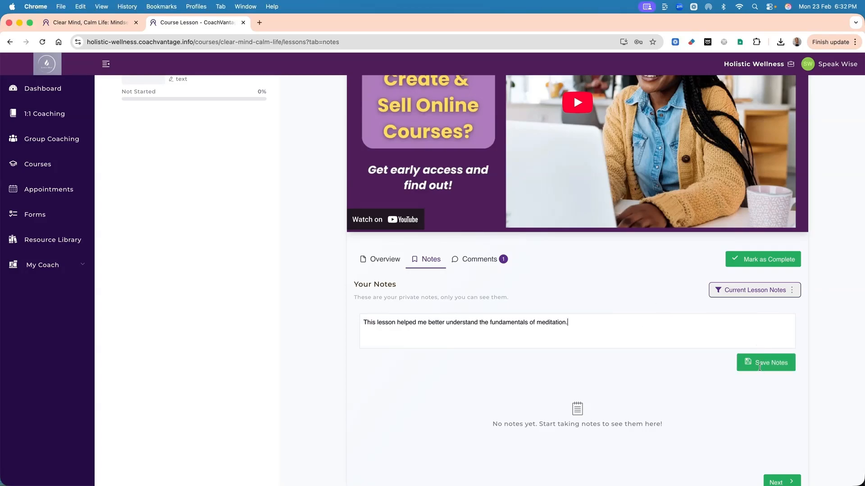
left_click(760, 362)
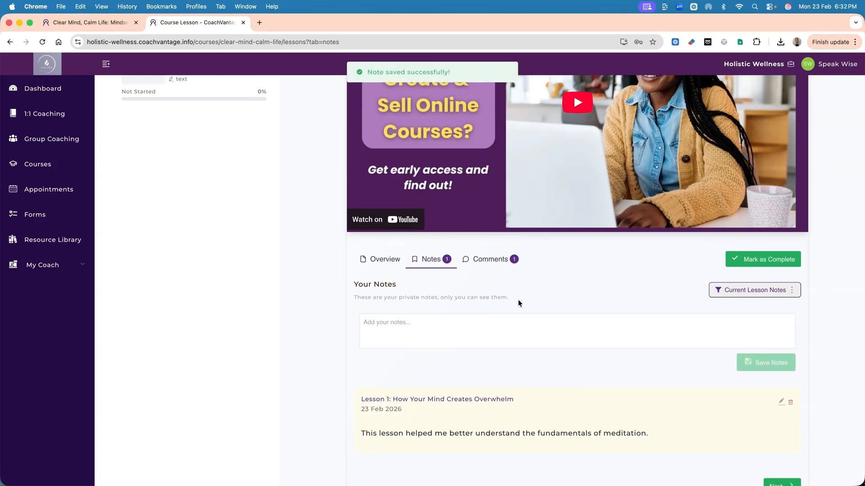
scroll(518, 299, "down", 3)
scroll(440, 249, "up", 2)
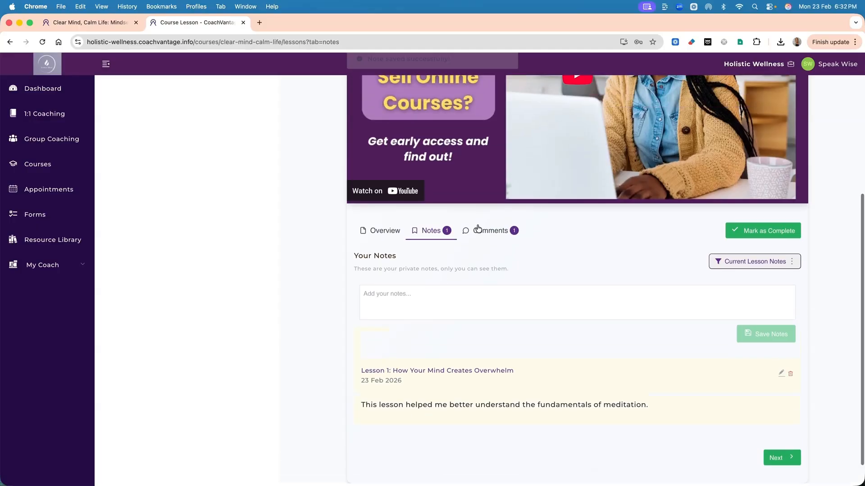
left_click(747, 230)
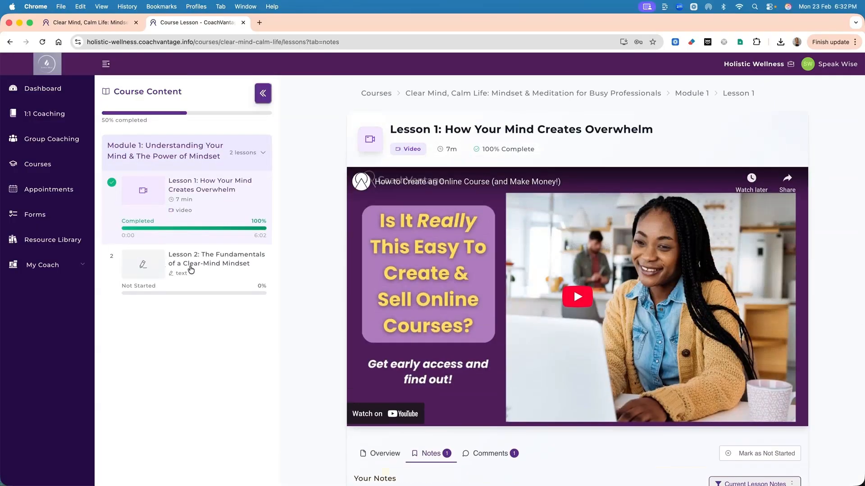
Read Lesson 2: The Fundamentals of a Clear-Mind Mindset, mark it as complete and return to the client's courses.
left_click(191, 269)
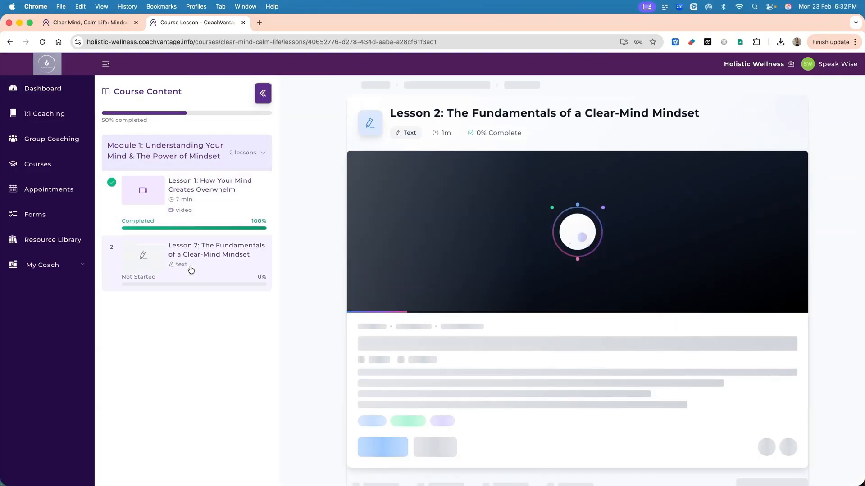
scroll(460, 287, "down", 2)
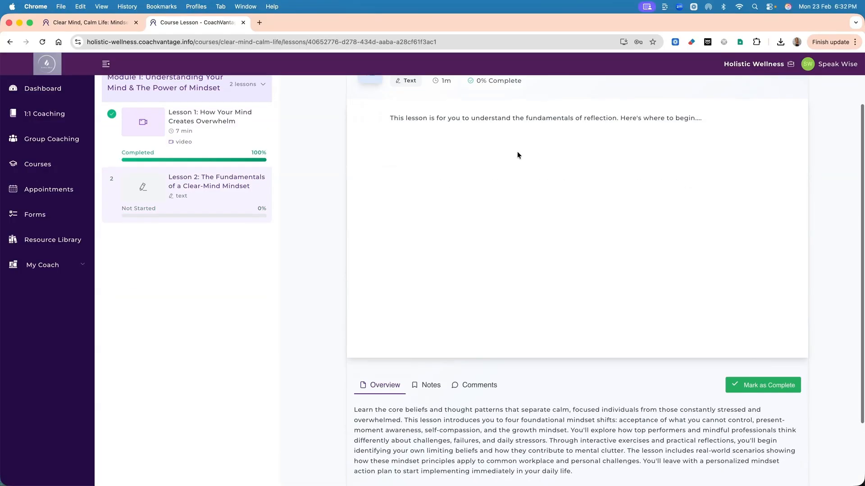
scroll(496, 131, "down", 1)
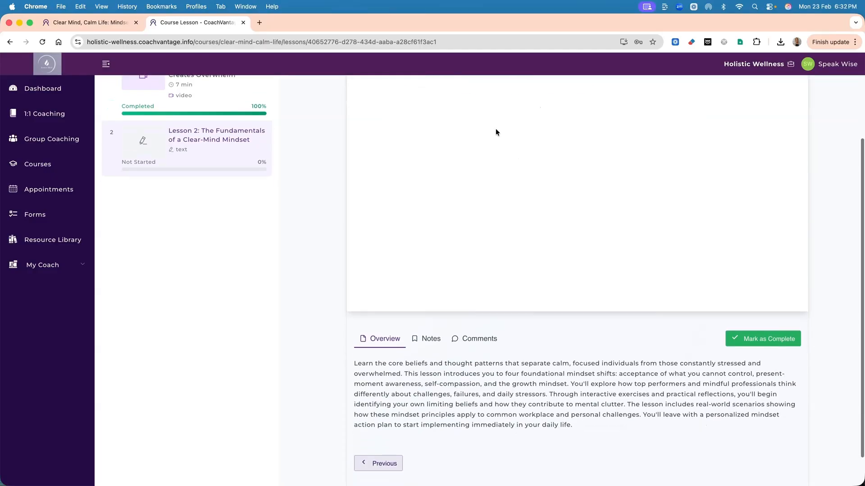
scroll(571, 313, "down", 1)
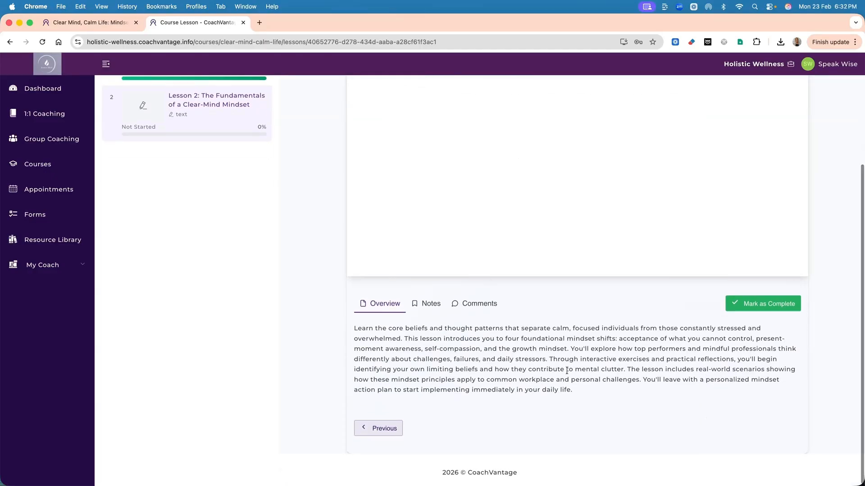
scroll(567, 373, "up", 3)
left_click(760, 380)
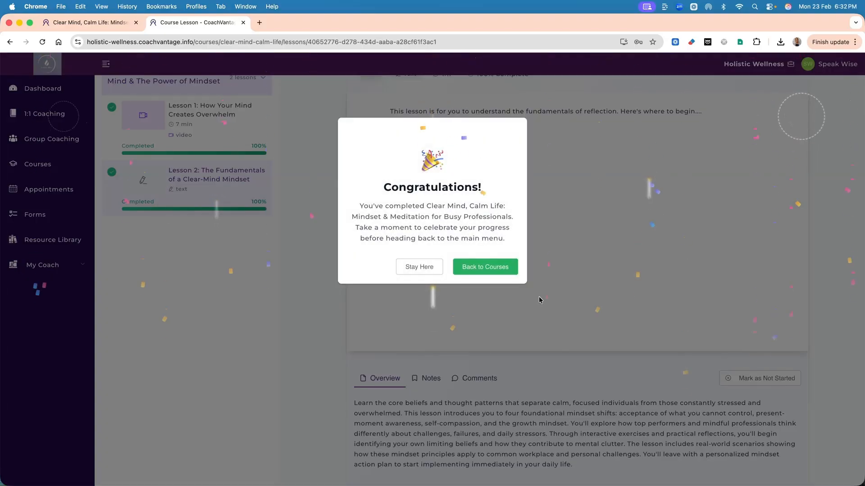
left_click(490, 273)
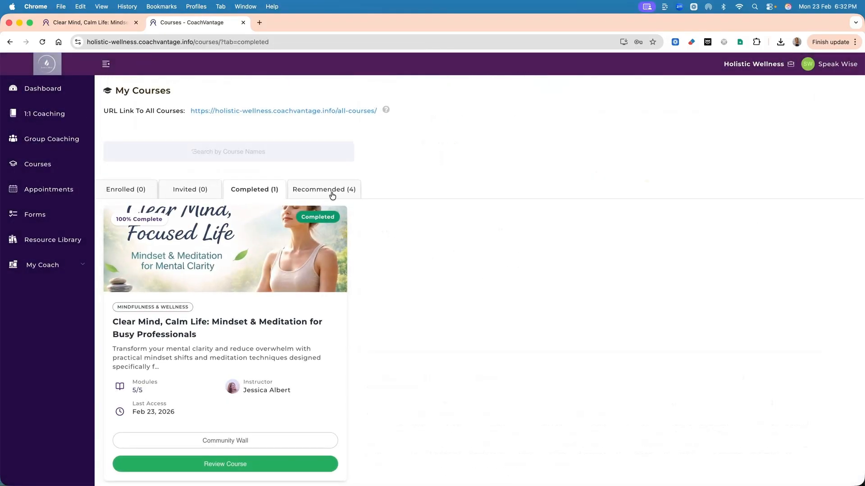
Browse the courses recommended to the client.
left_click(331, 195)
scroll(413, 272, "down", 2)
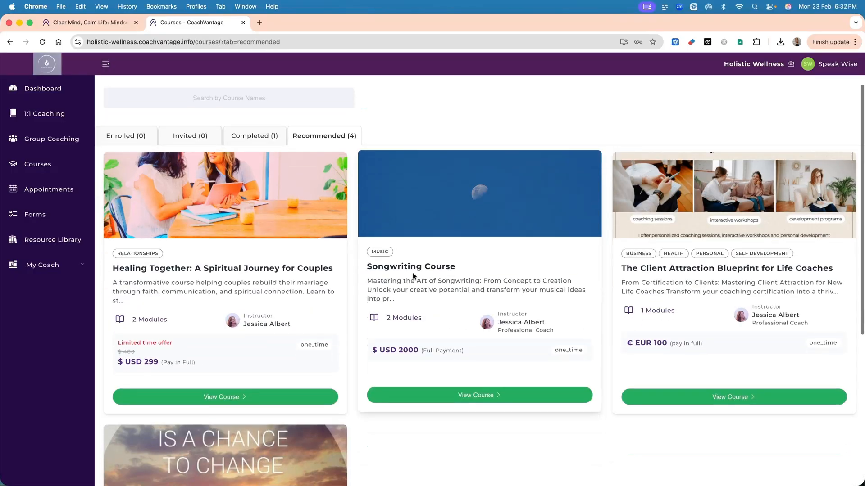
scroll(413, 273, "down", 1)
scroll(412, 273, "up", 1)
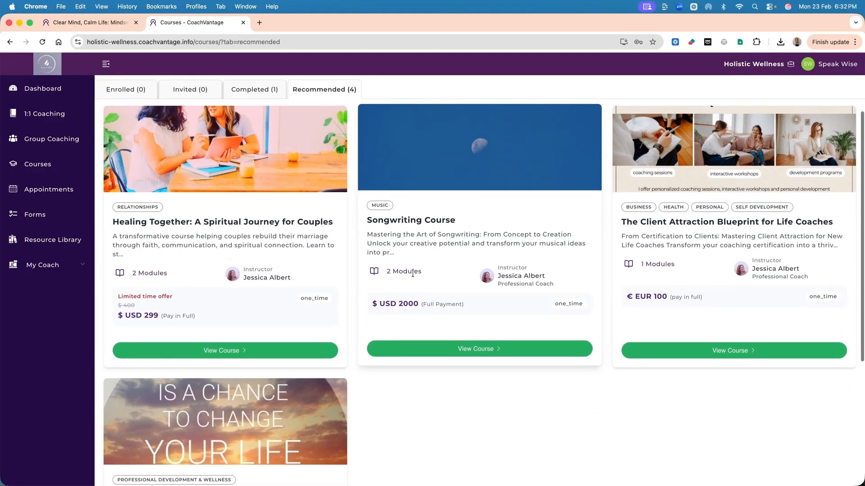
scroll(413, 272, "up", 1)
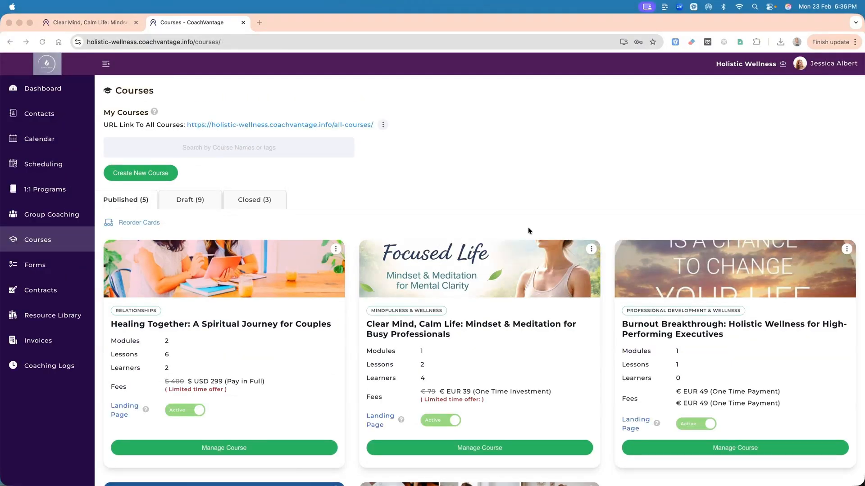
Open the coach's management page for the Clear Mind, Calm Life course and view its enrolled learners.
scroll(550, 199, "down", 1)
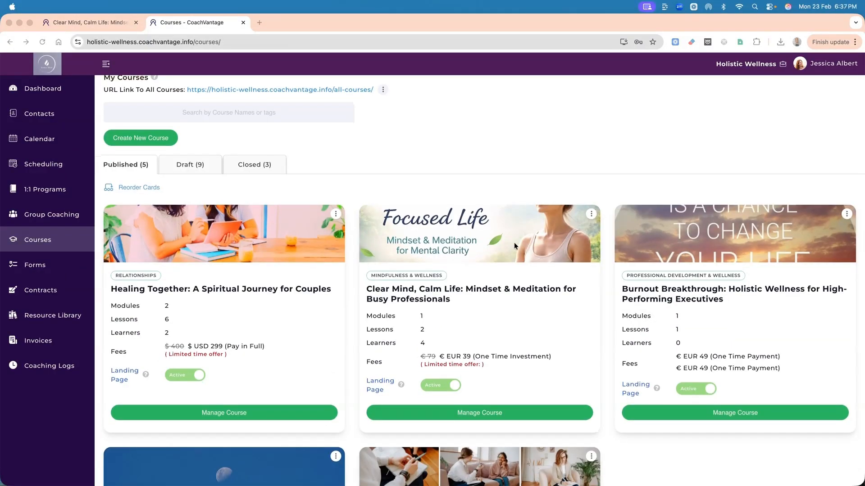
left_click(478, 415)
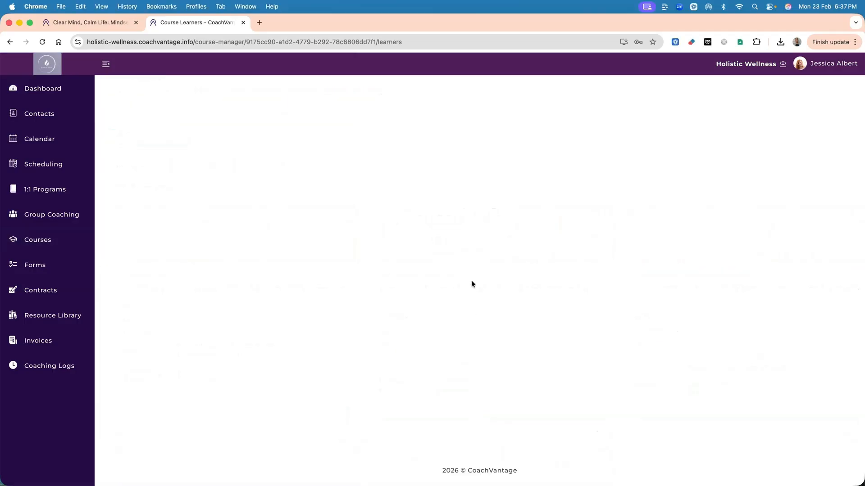
scroll(480, 314, "down", 1)
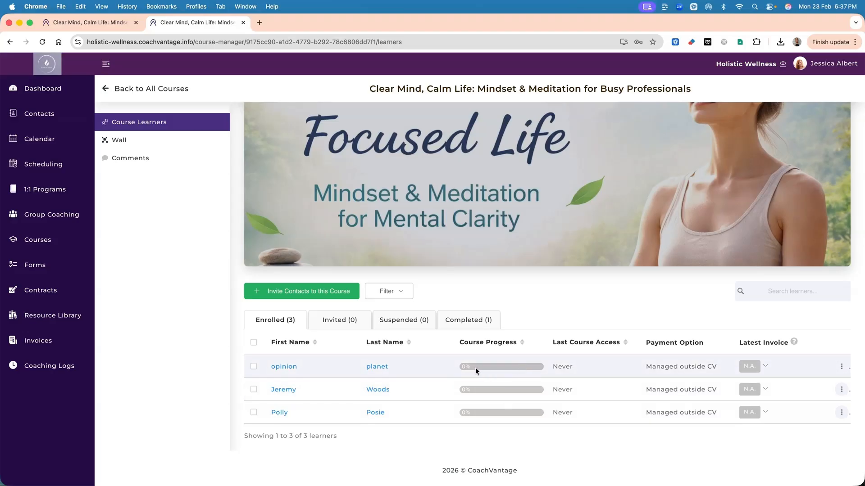
Examine the 1:1 programs available for inviting the first enrolled learner, and close the invitation without choosing one.
left_click(842, 366)
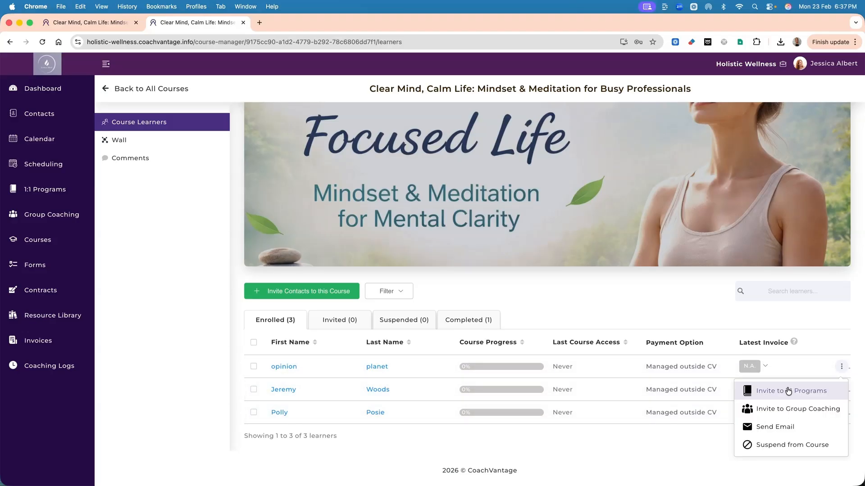
left_click(787, 388)
left_click(415, 326)
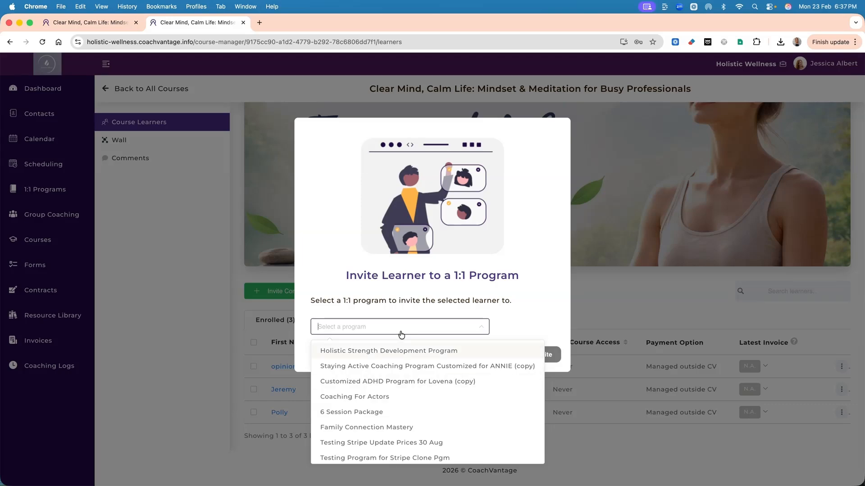
left_click(401, 333)
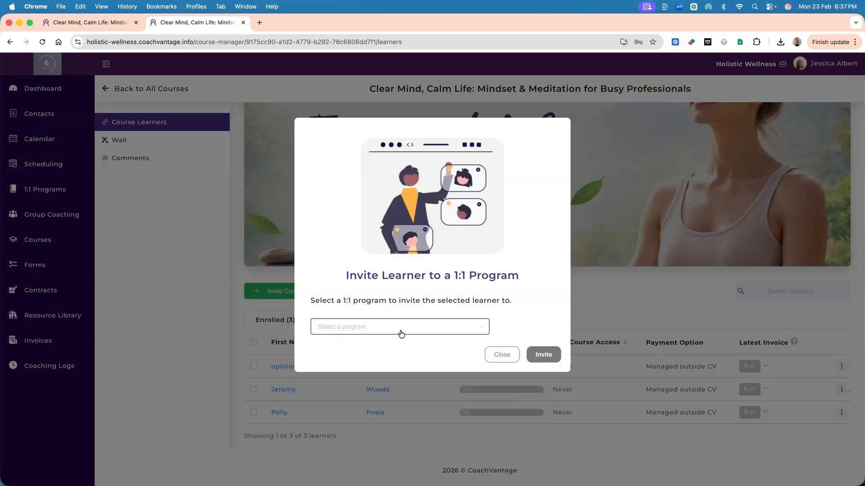
left_click(505, 356)
Examine the group coaching invitation for the first enrolled learner and close it without choosing a program.
left_click(841, 366)
left_click(796, 408)
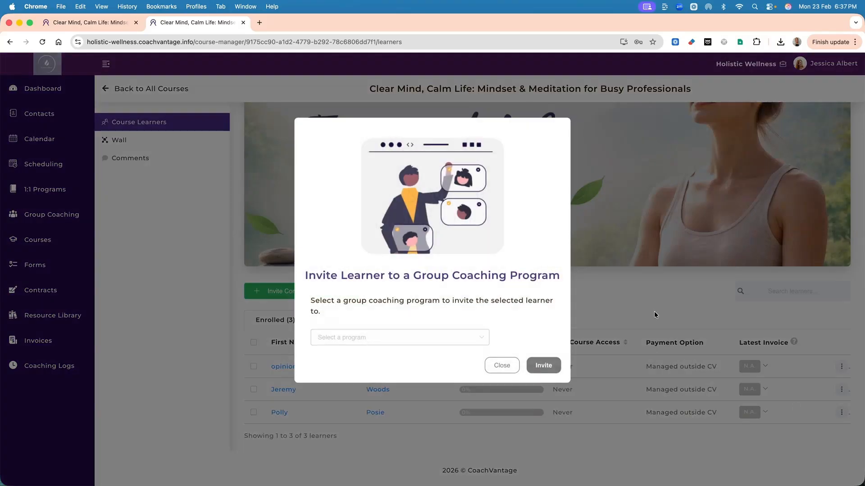
left_click(468, 341)
left_click(467, 340)
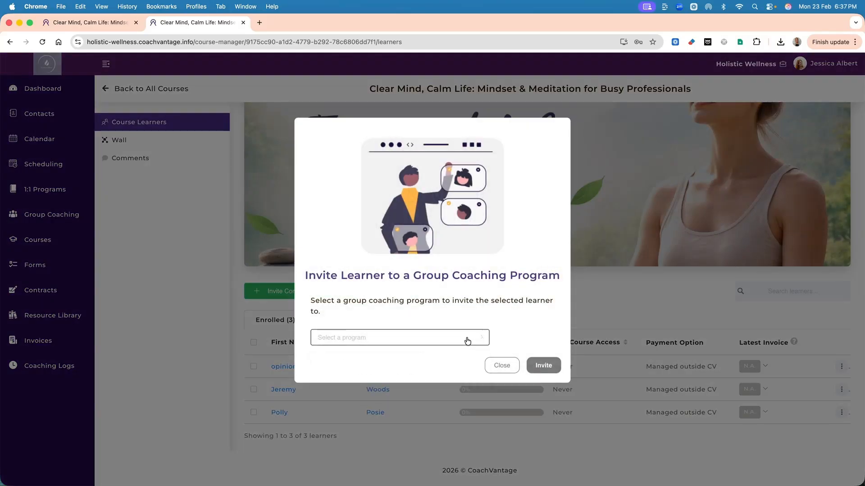
left_click(505, 366)
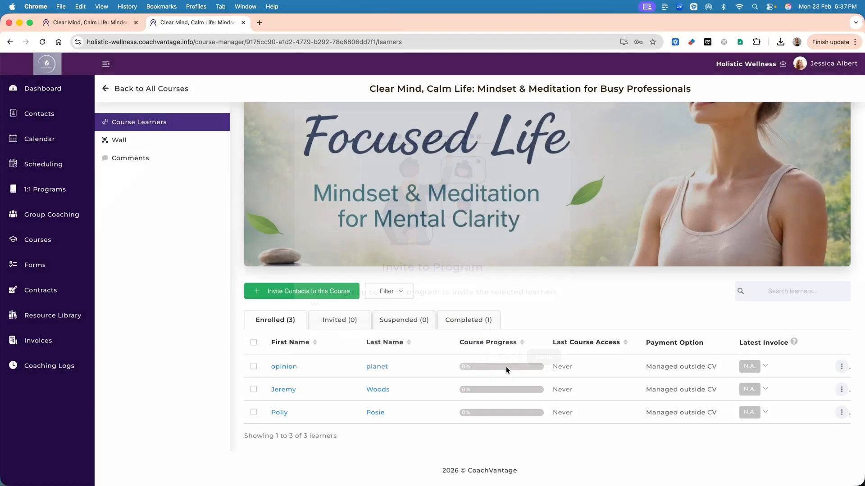
View the completed learner's latest invoice details and the 1:1 Coaching Upsell email template, closing the email without sending it.
left_click(461, 320)
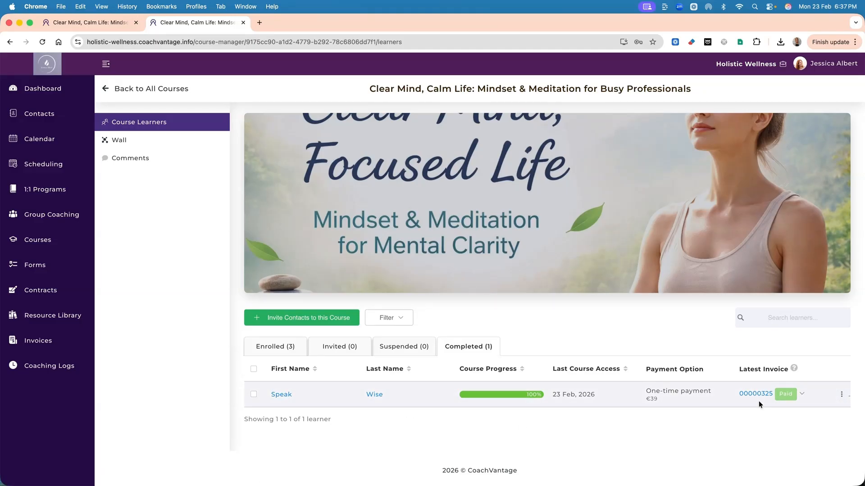
left_click(803, 395)
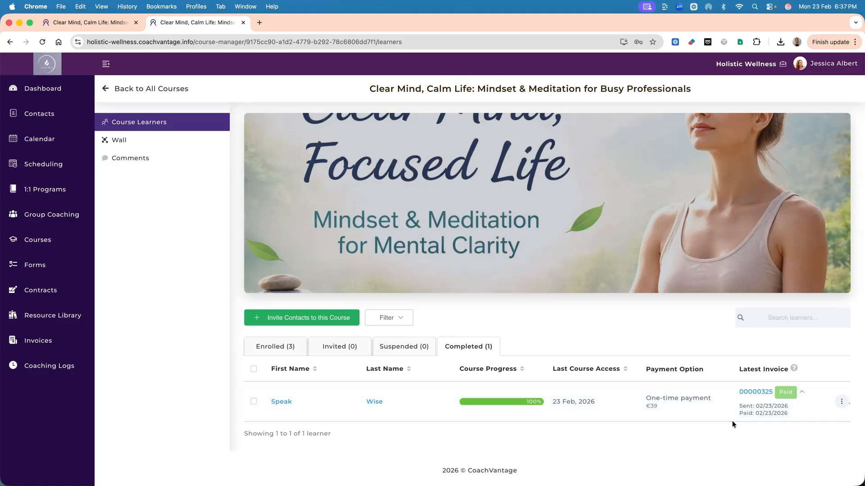
left_click(842, 402)
left_click(817, 443)
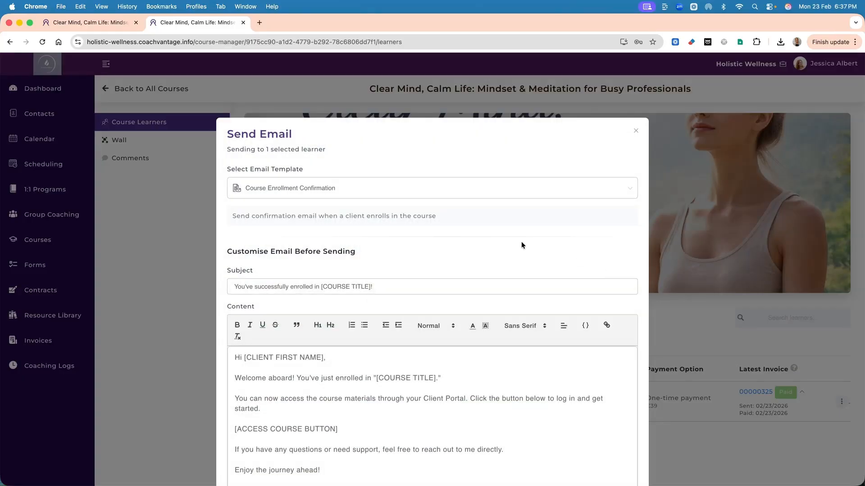
left_click(551, 196)
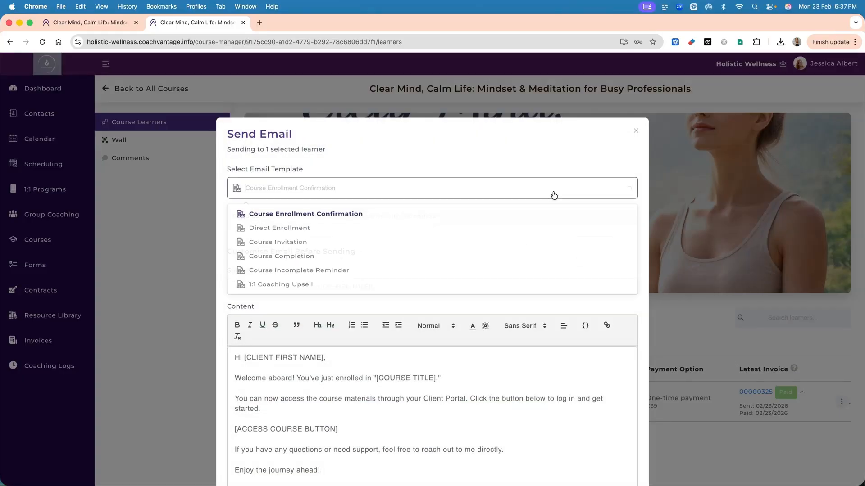
left_click(306, 293)
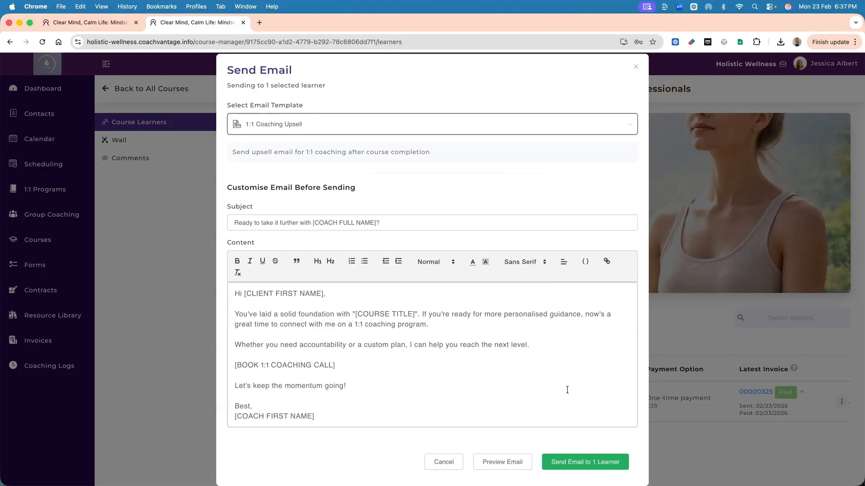
left_click(635, 68)
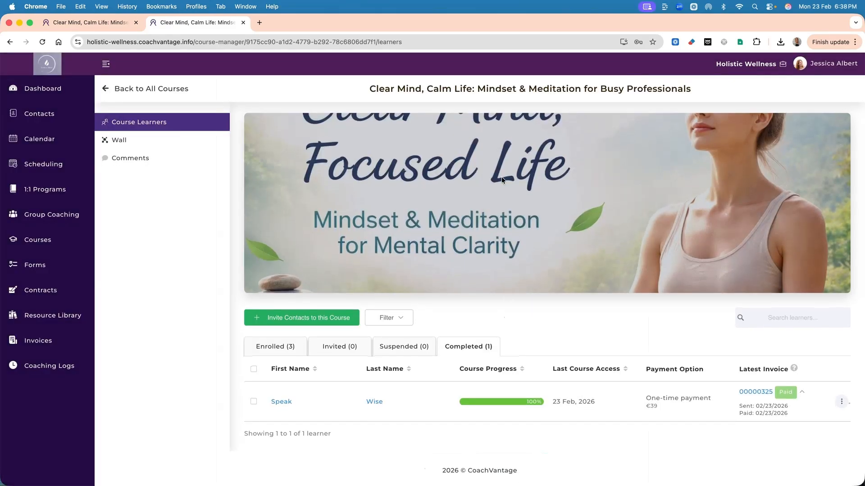
View the course's unread learner comments, open a reply to the Lesson 1 comment without posting, and return to all courses.
left_click(131, 158)
scroll(370, 337, "down", 3)
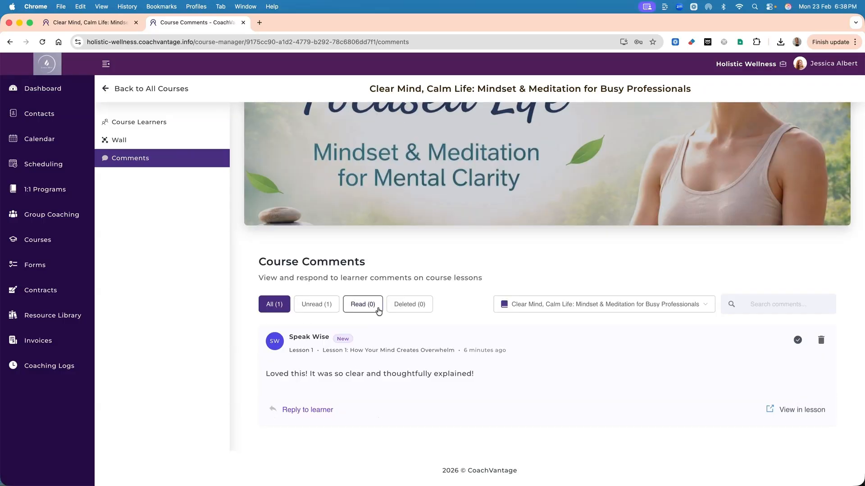
left_click(331, 410)
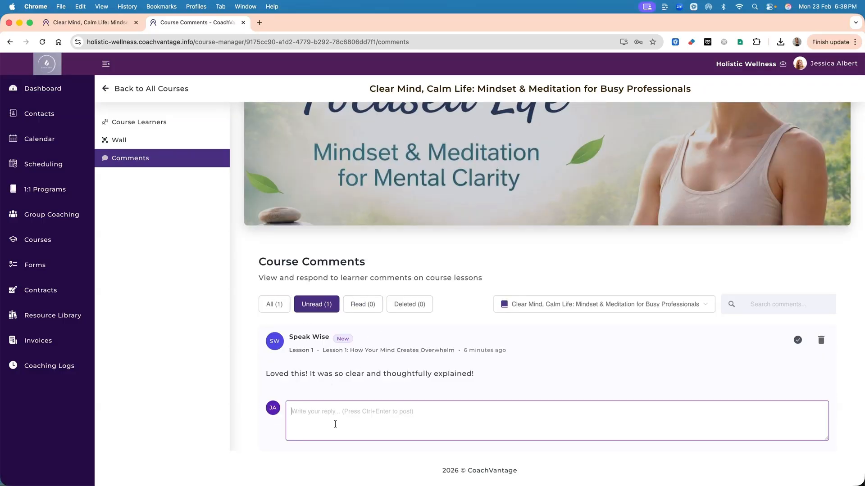
left_click(135, 90)
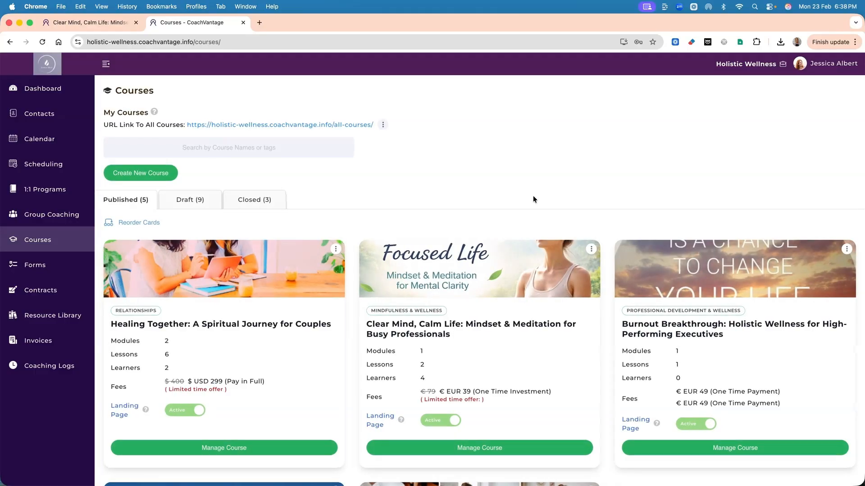